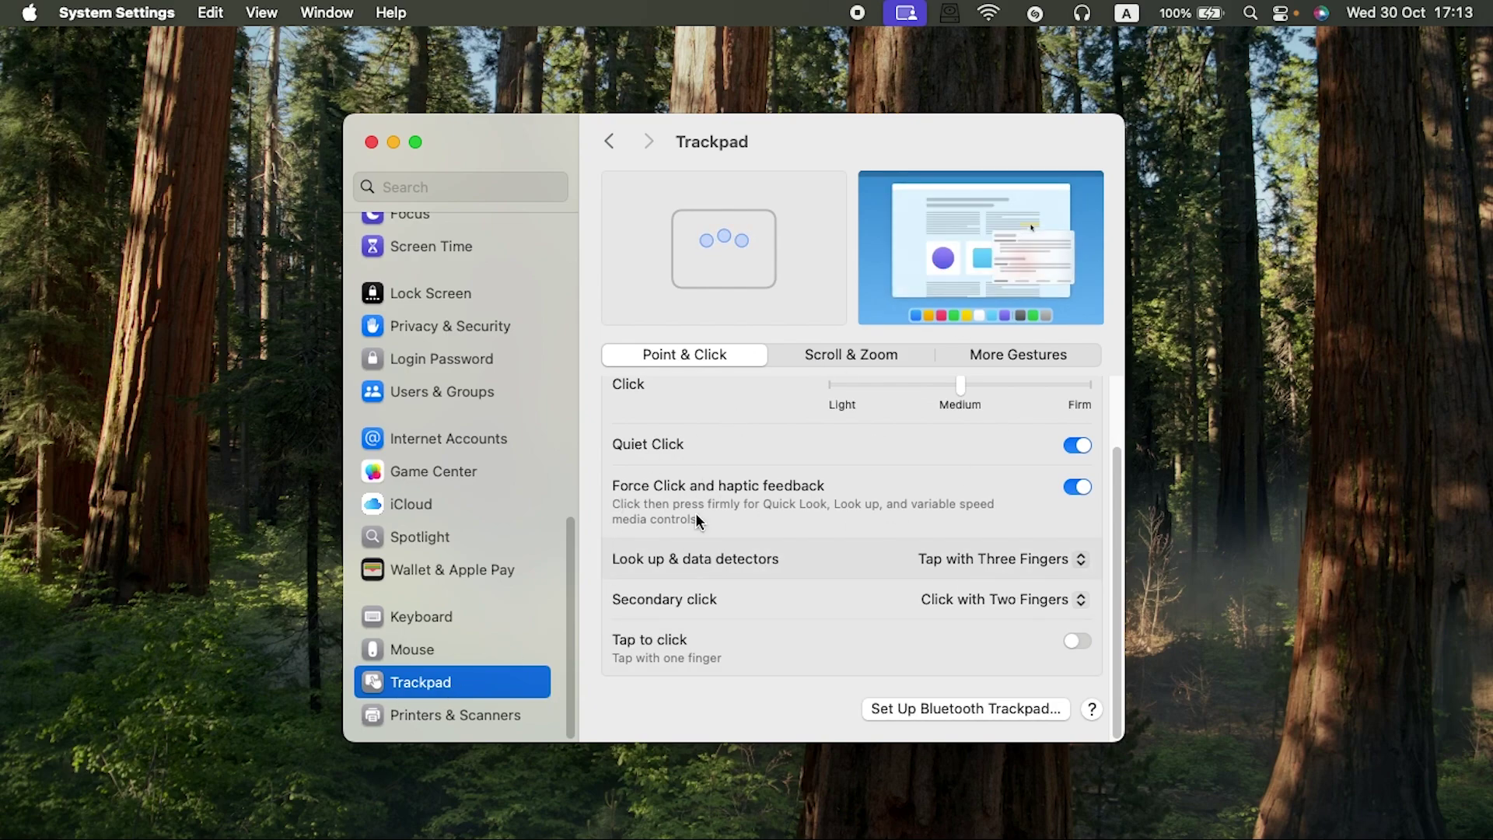
- Mount the EFI partition disk0s1 from the ESP Mounter menu-bar utility
scroll(695, 509, "up", 3)
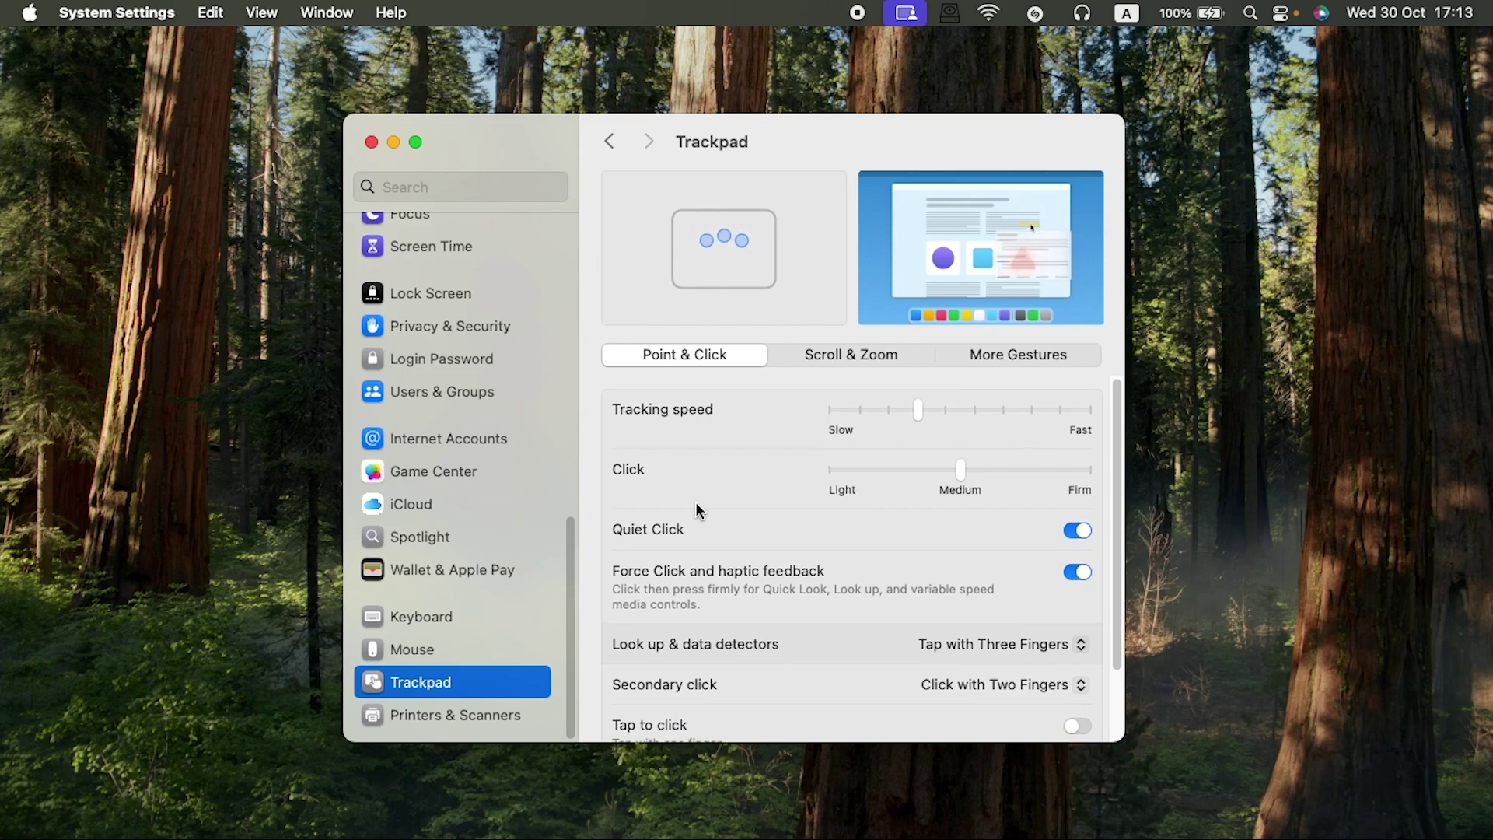
scroll(696, 509, "down", 3)
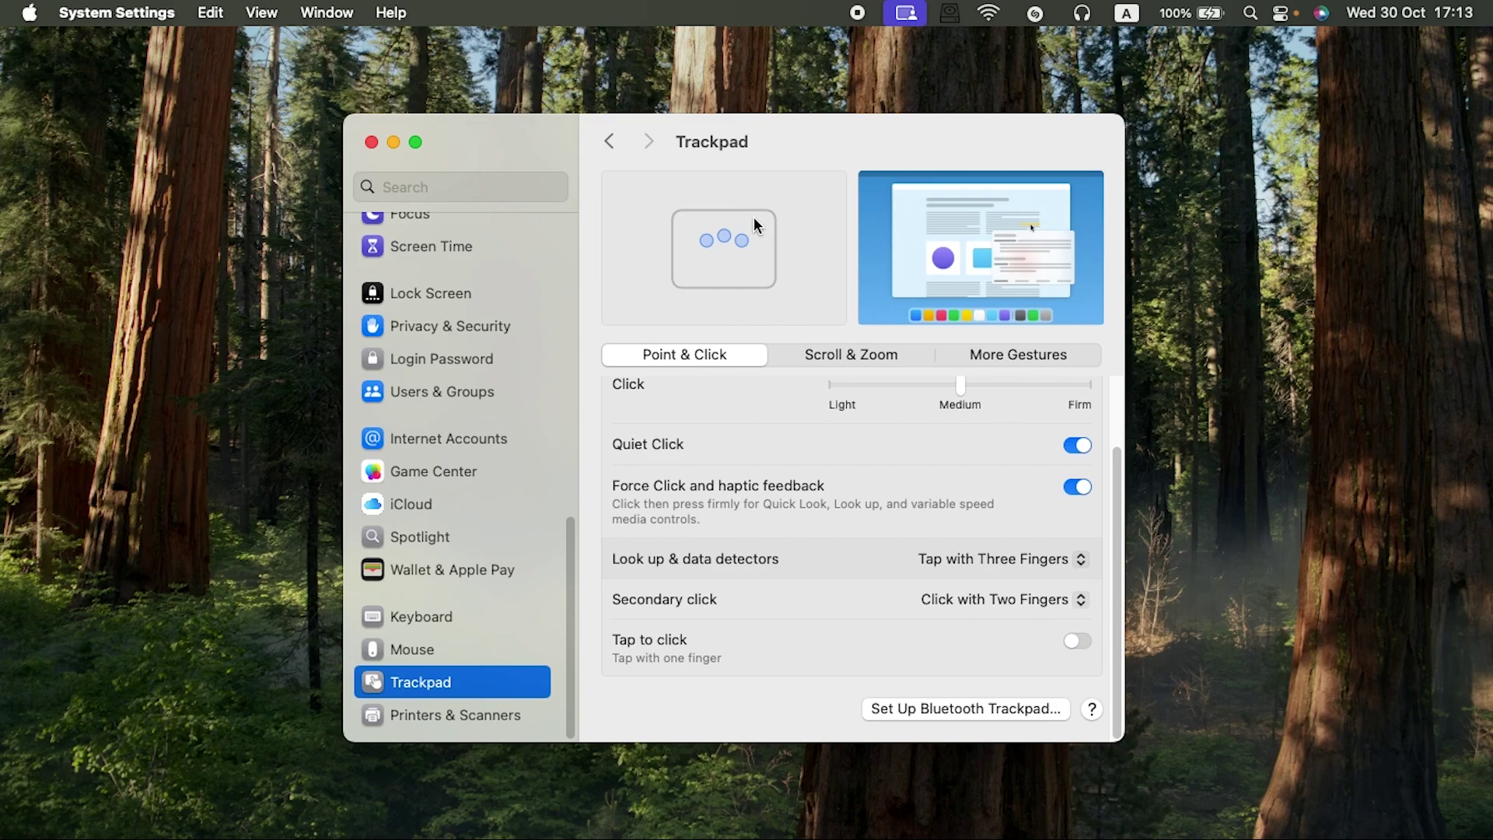
left_click(952, 14)
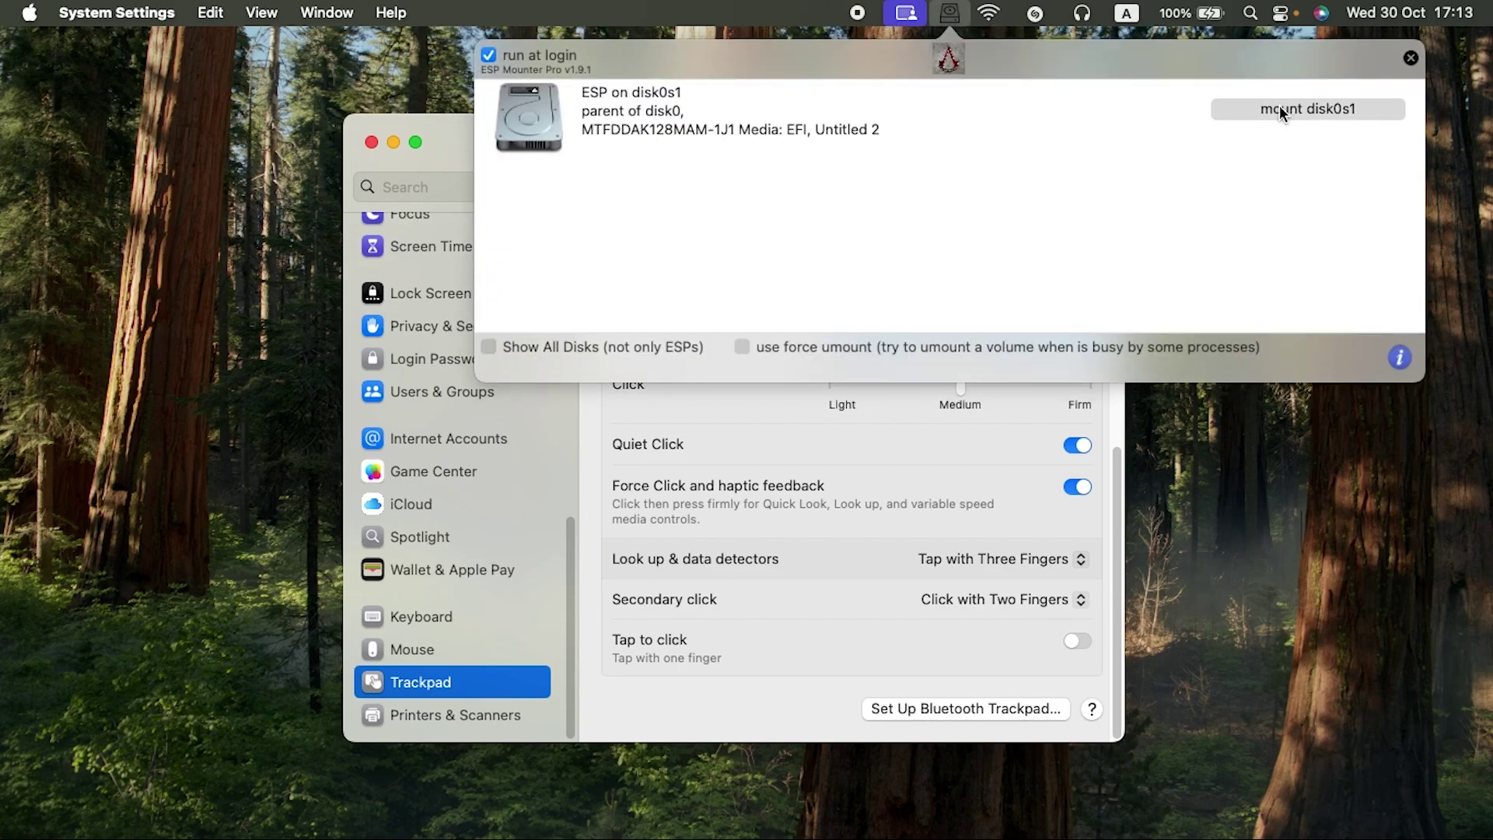
left_click(1280, 108)
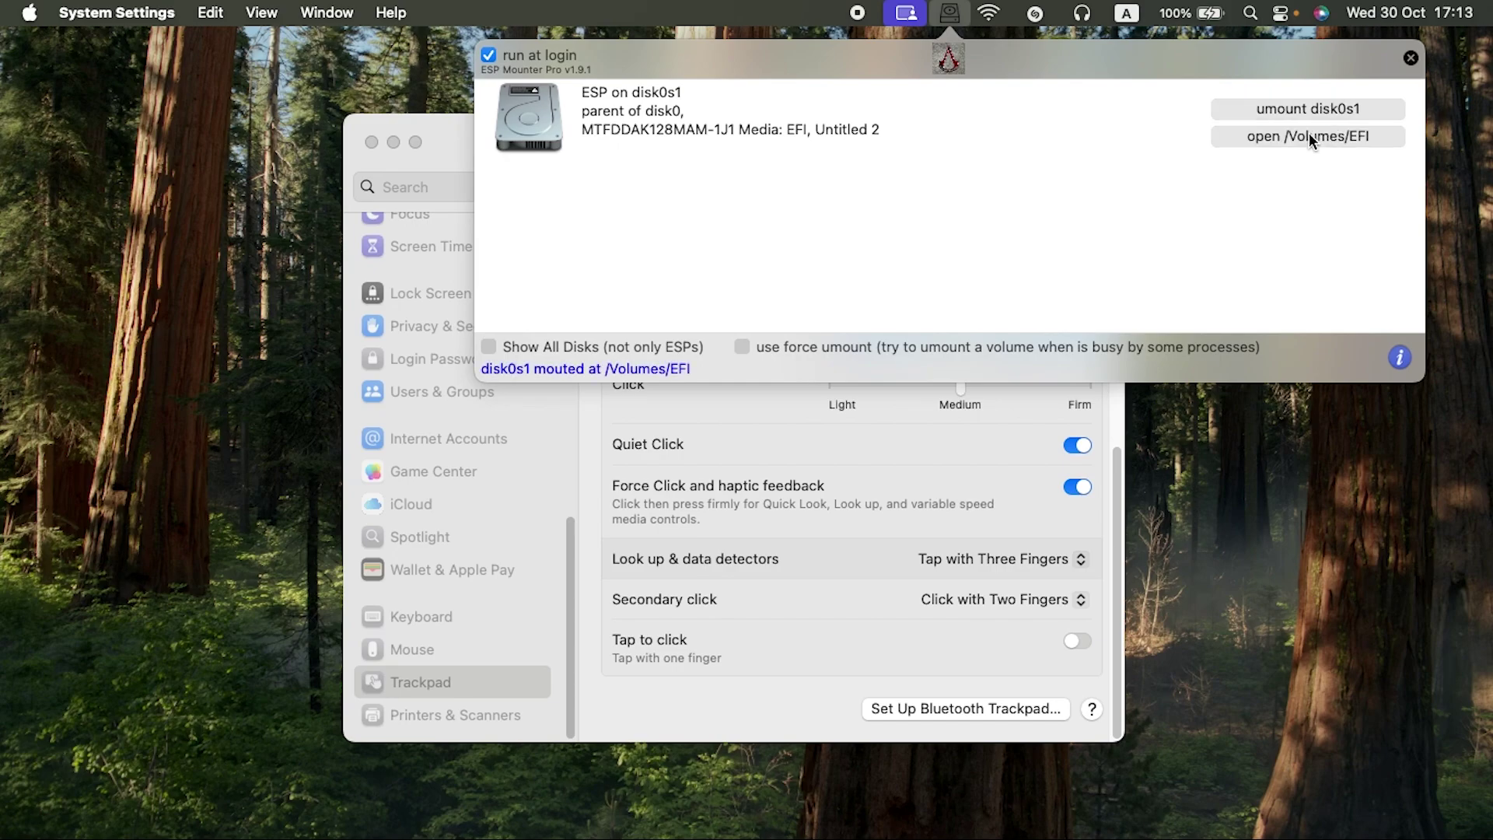
- Browse the mounted EFI to EFI > OC > Kexts and select VoodooPS2Controller.kext
left_click(1309, 137)
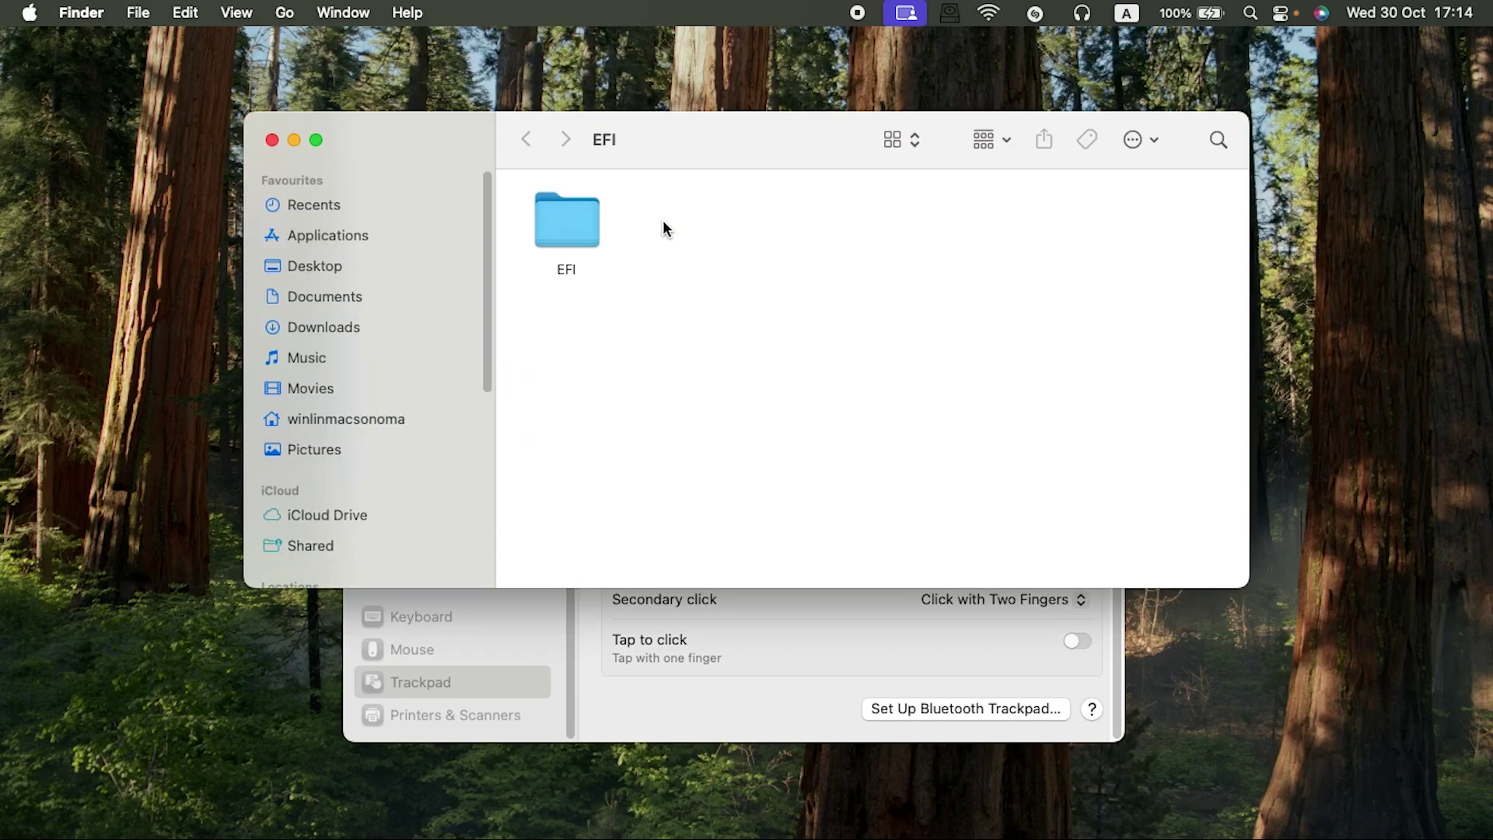
left_click(561, 221)
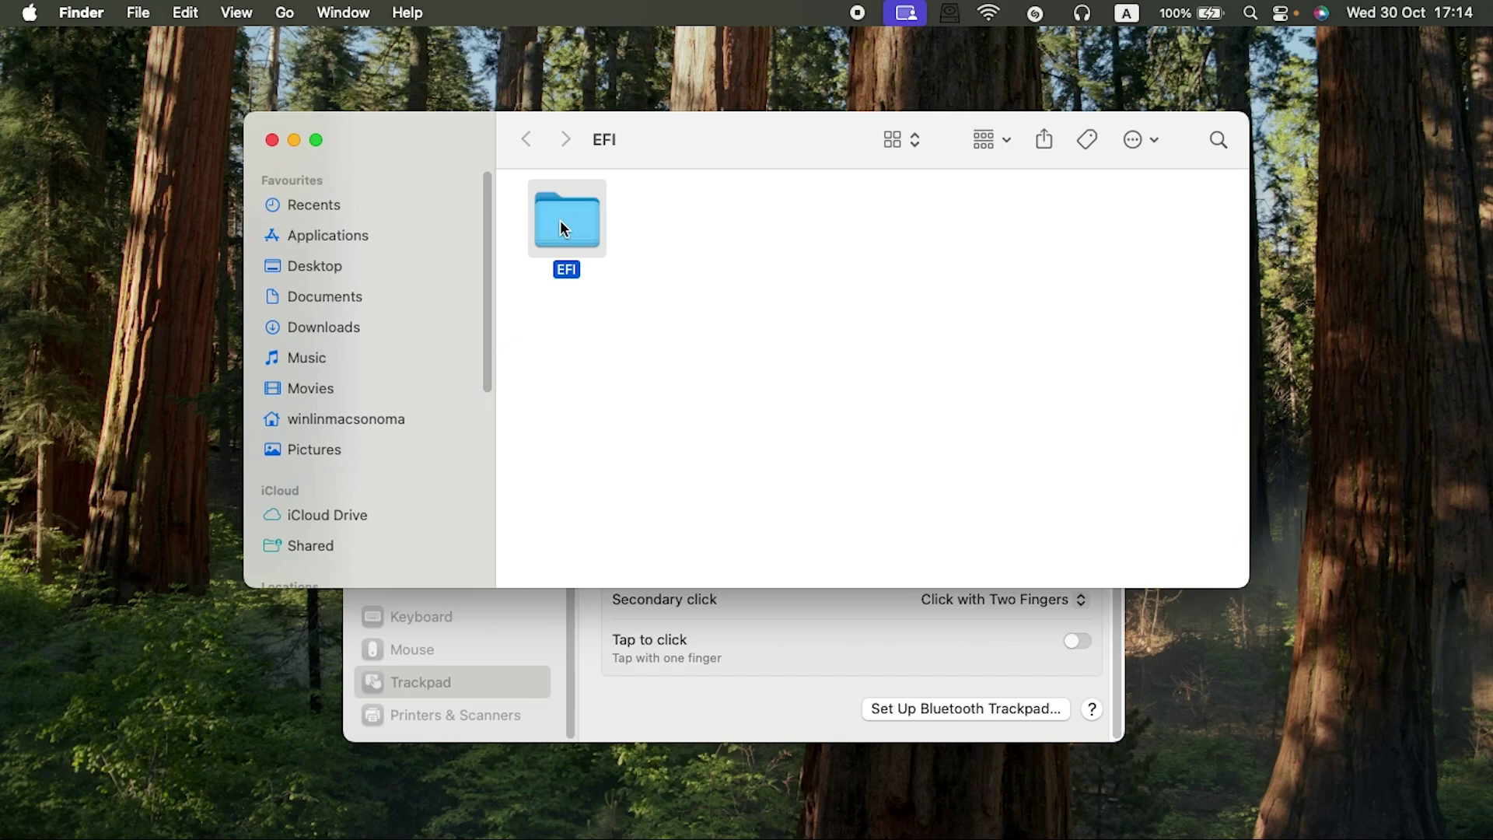
double_click(571, 220)
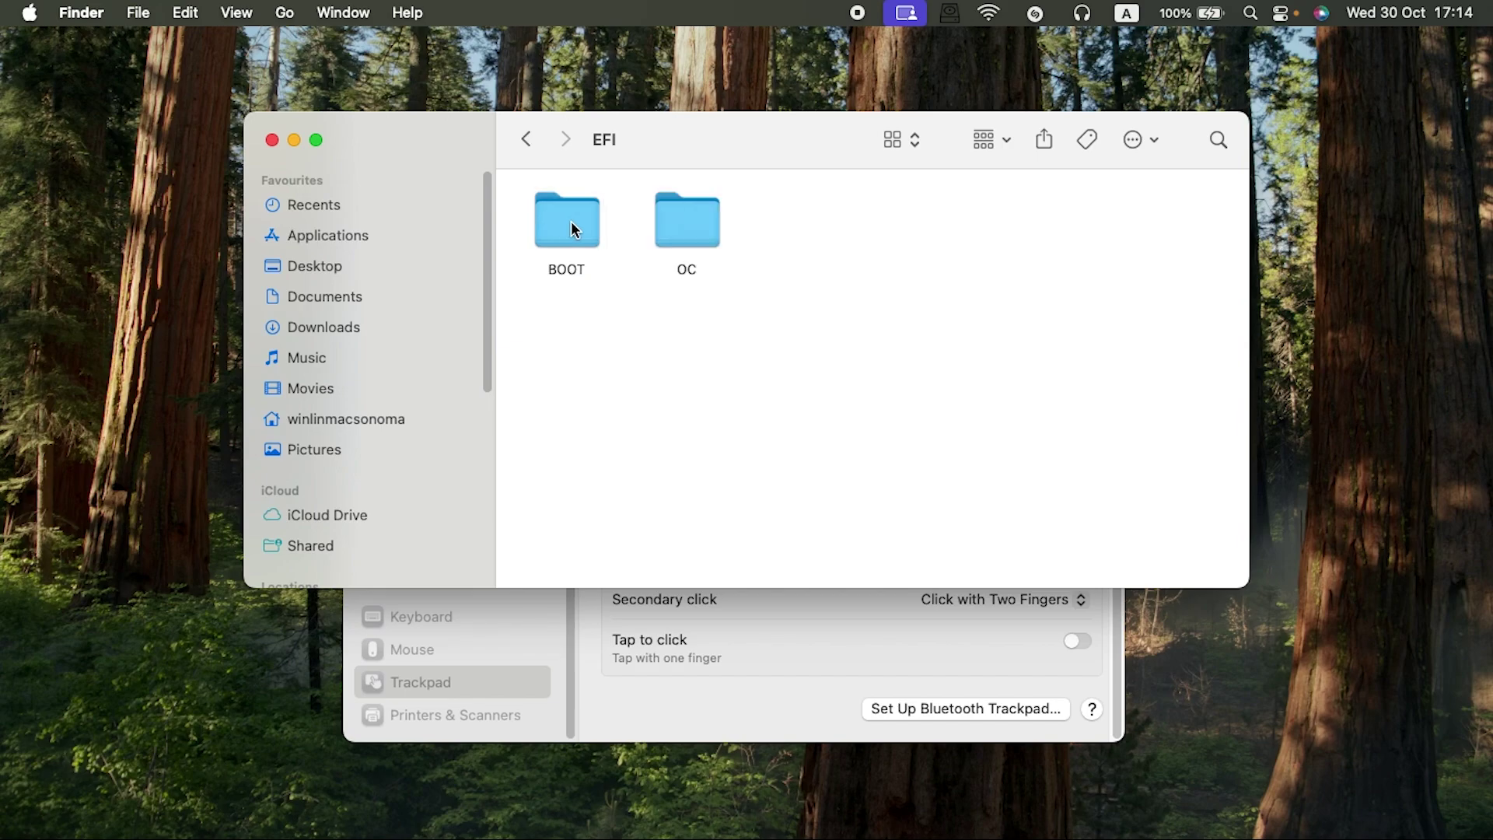
left_click(671, 218)
double_click(670, 226)
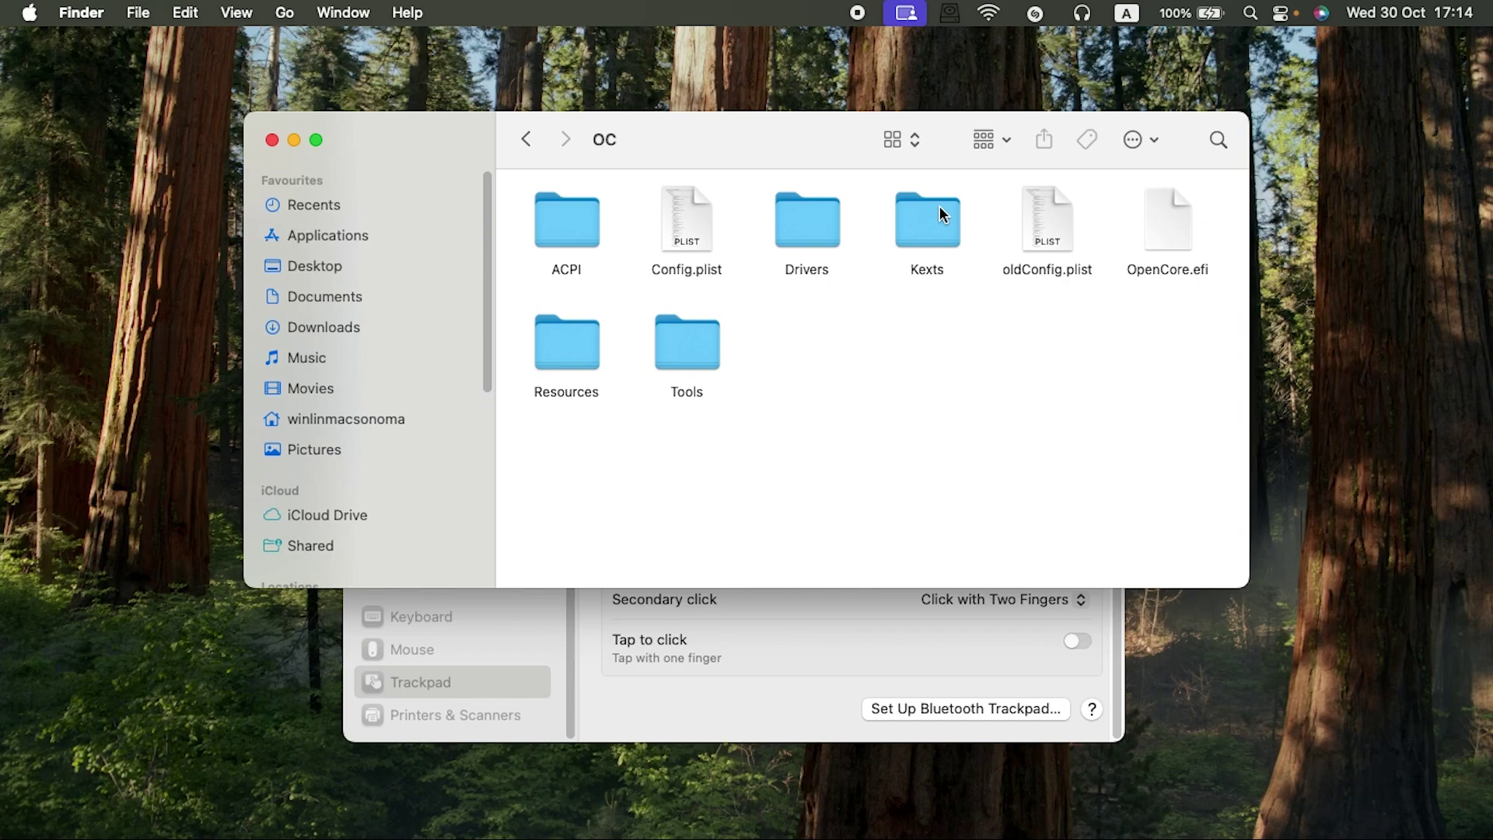
left_click(917, 223)
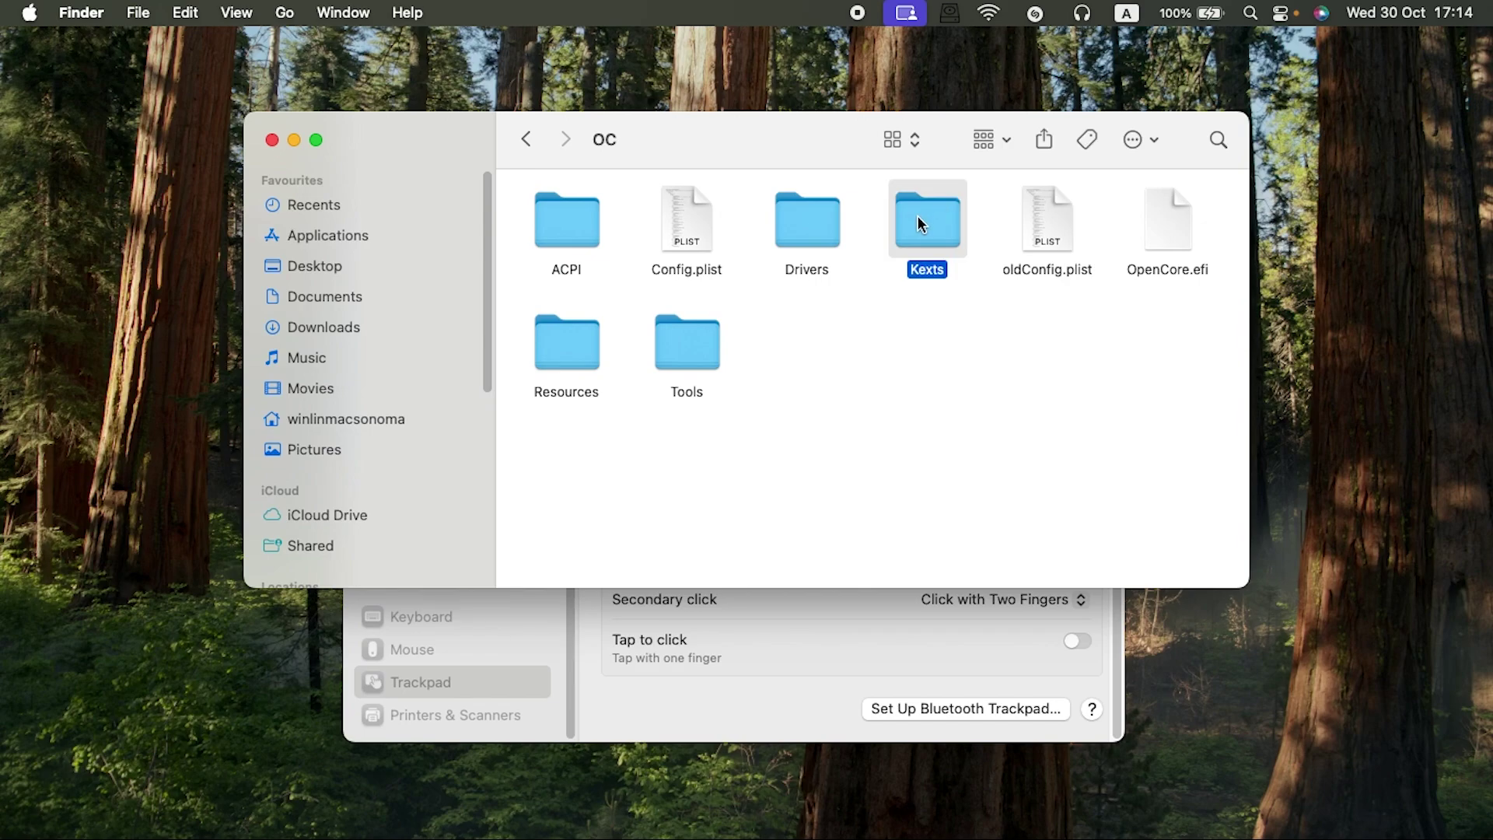
double_click(918, 223)
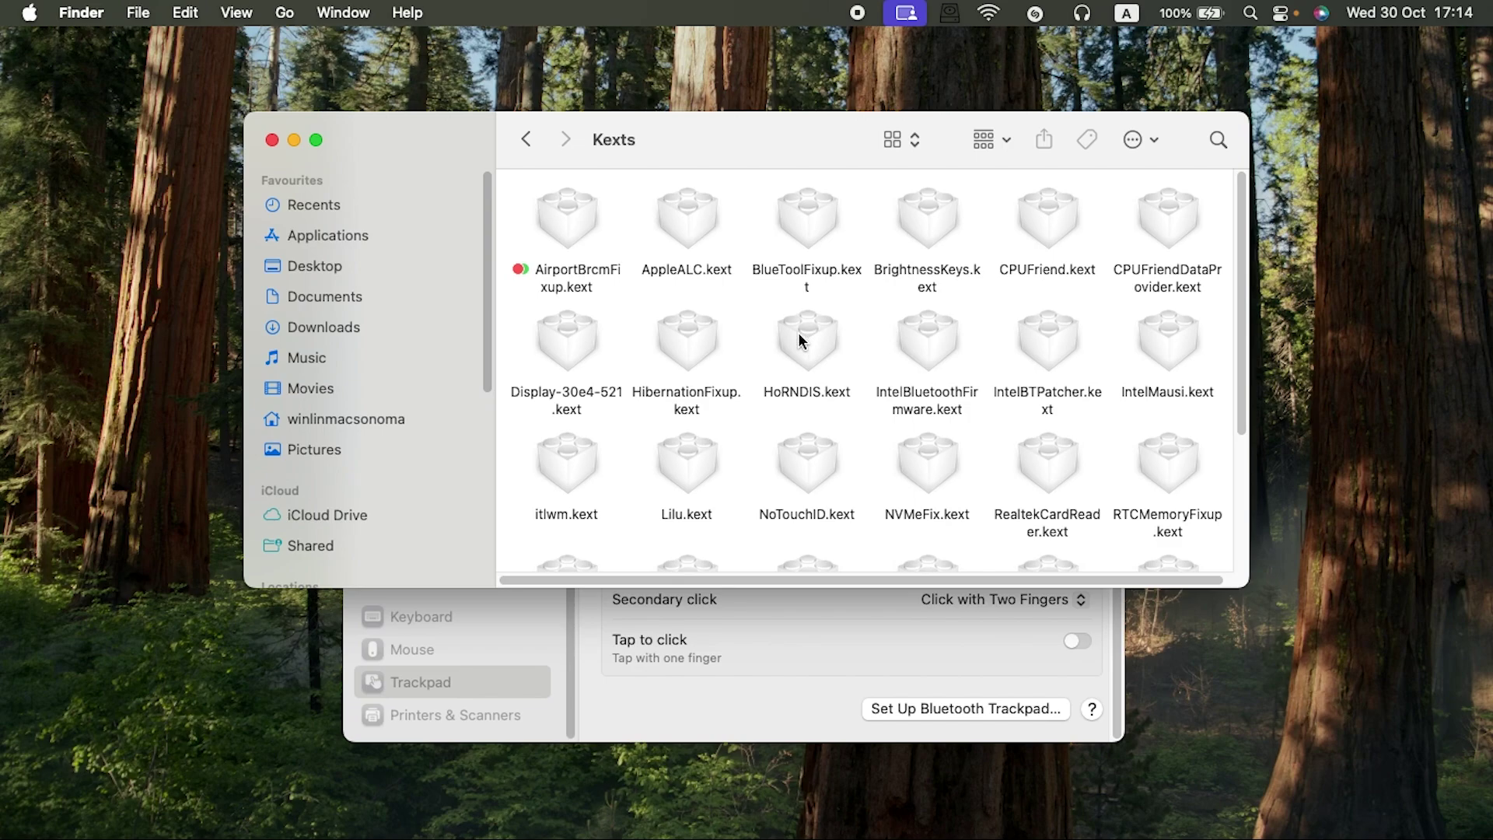
scroll(800, 336, "down", 5)
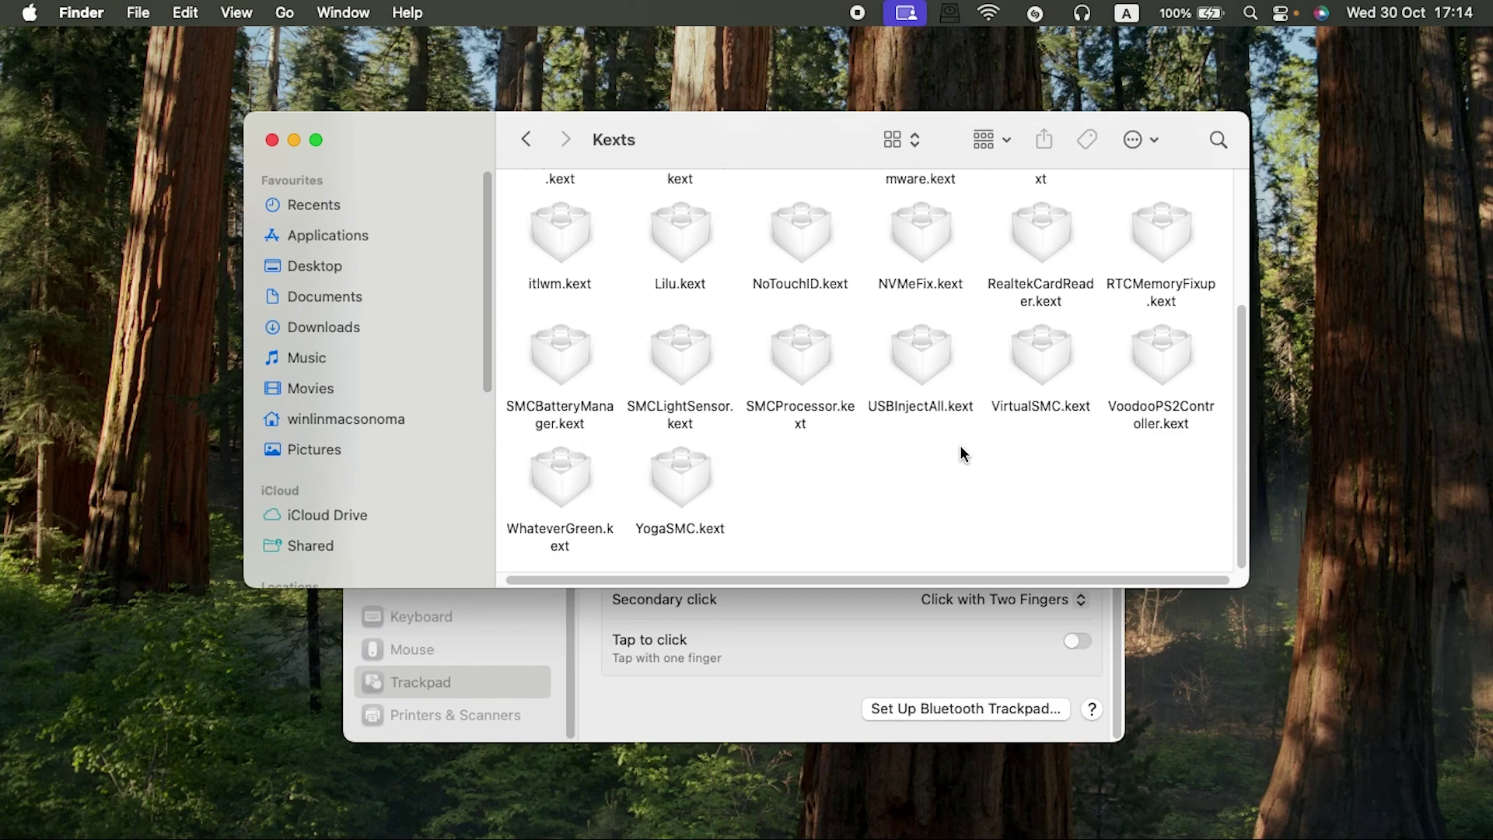
scroll(960, 445, "up", 2)
scroll(959, 445, "down", 2)
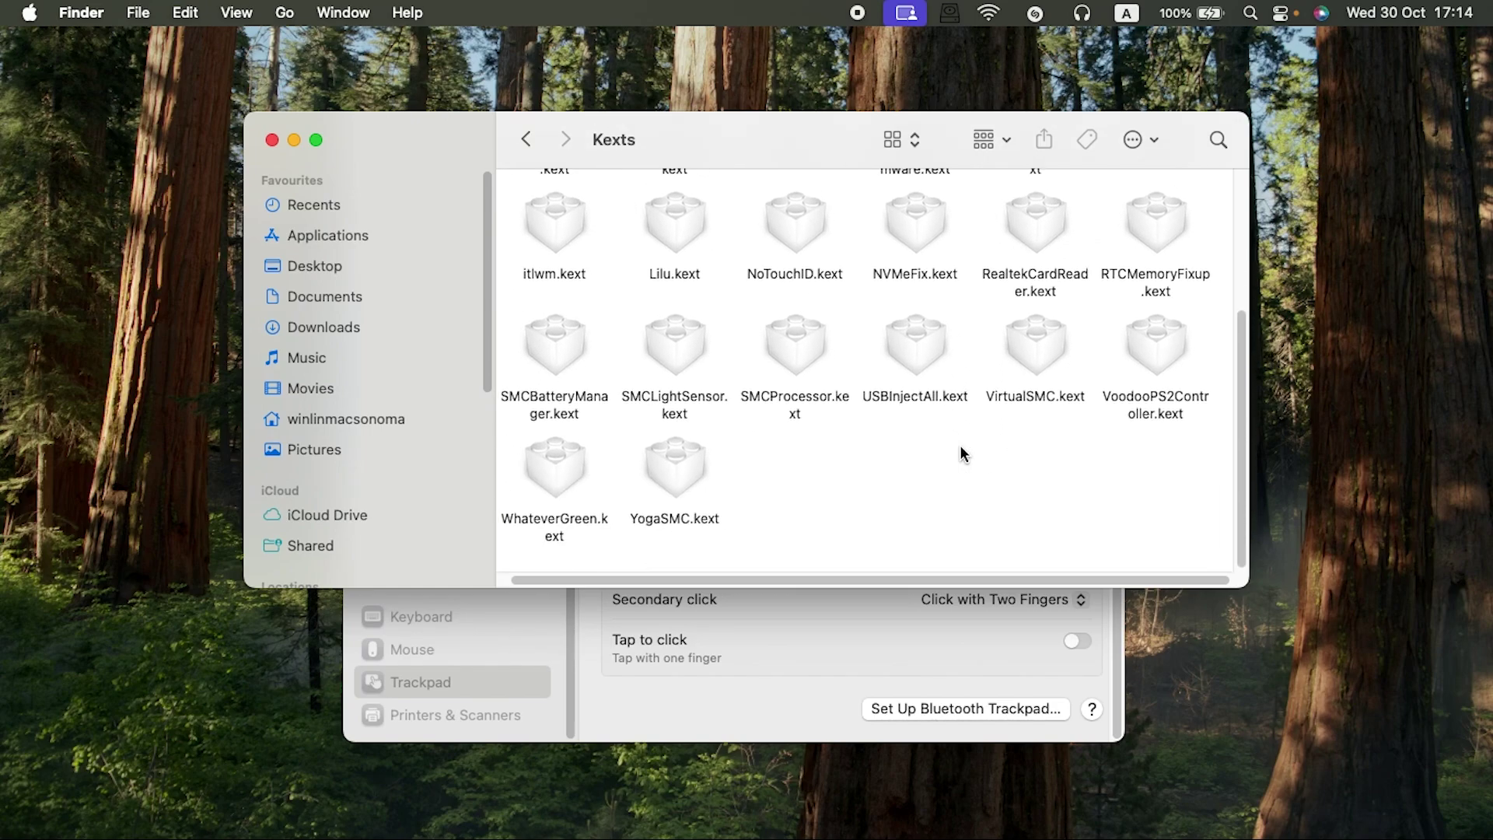
scroll(961, 449, "up", 1)
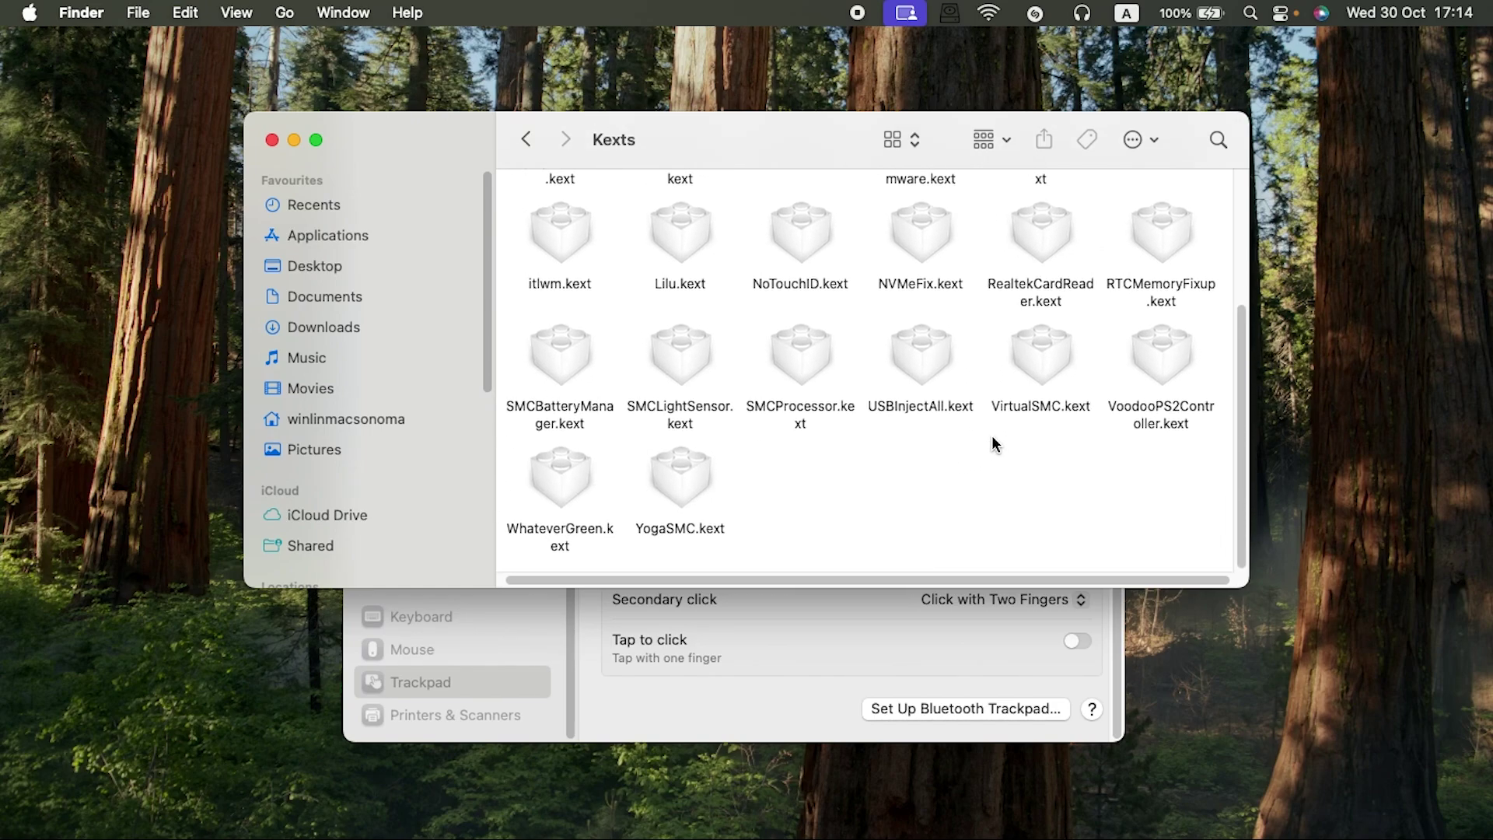
left_click(1151, 367)
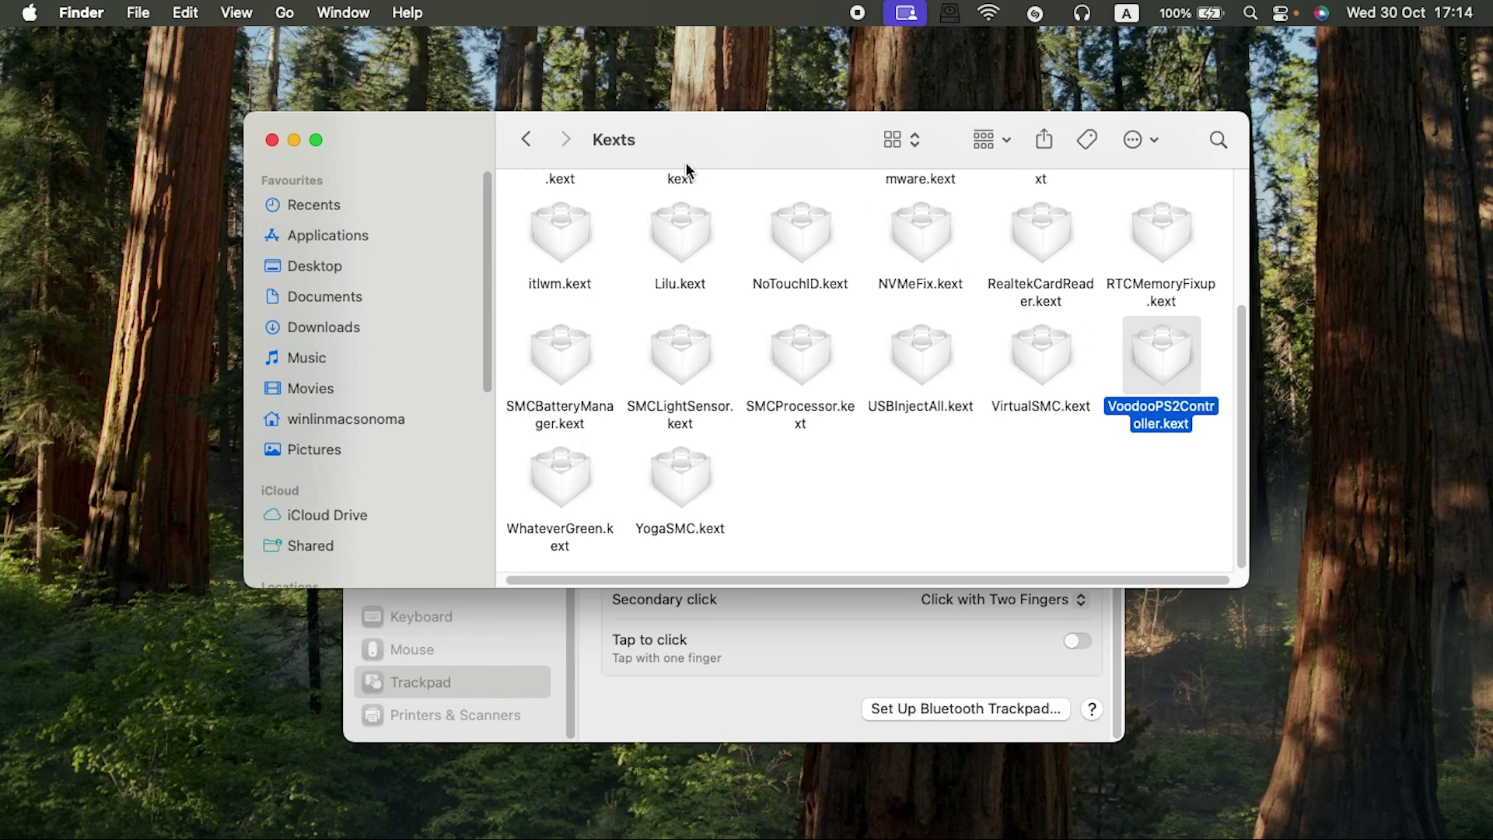
- Return to the OC folder and open Config.plist in the config editor, shifting its window left
left_click(523, 145)
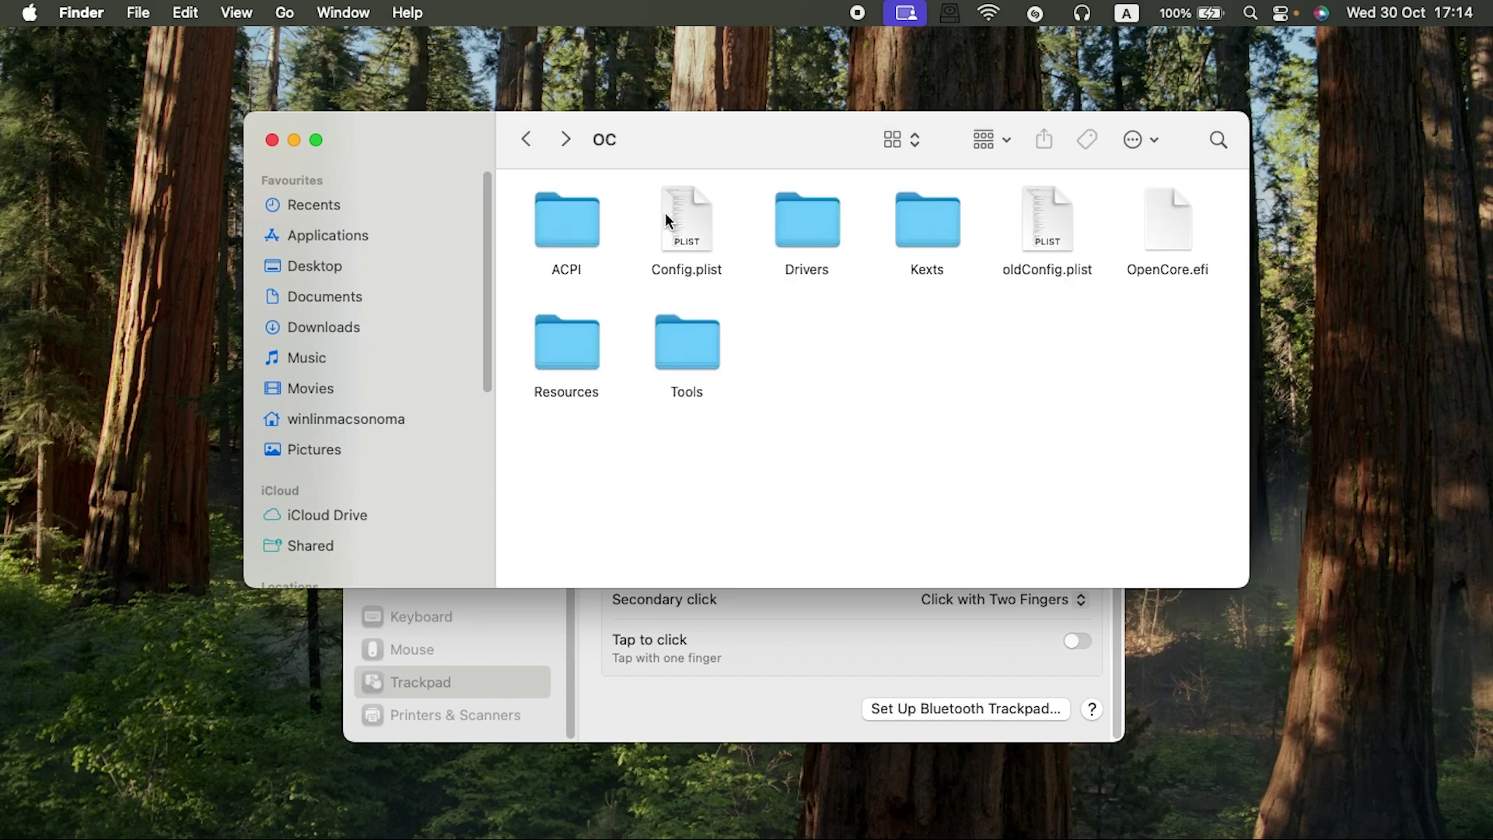
double_click(688, 226)
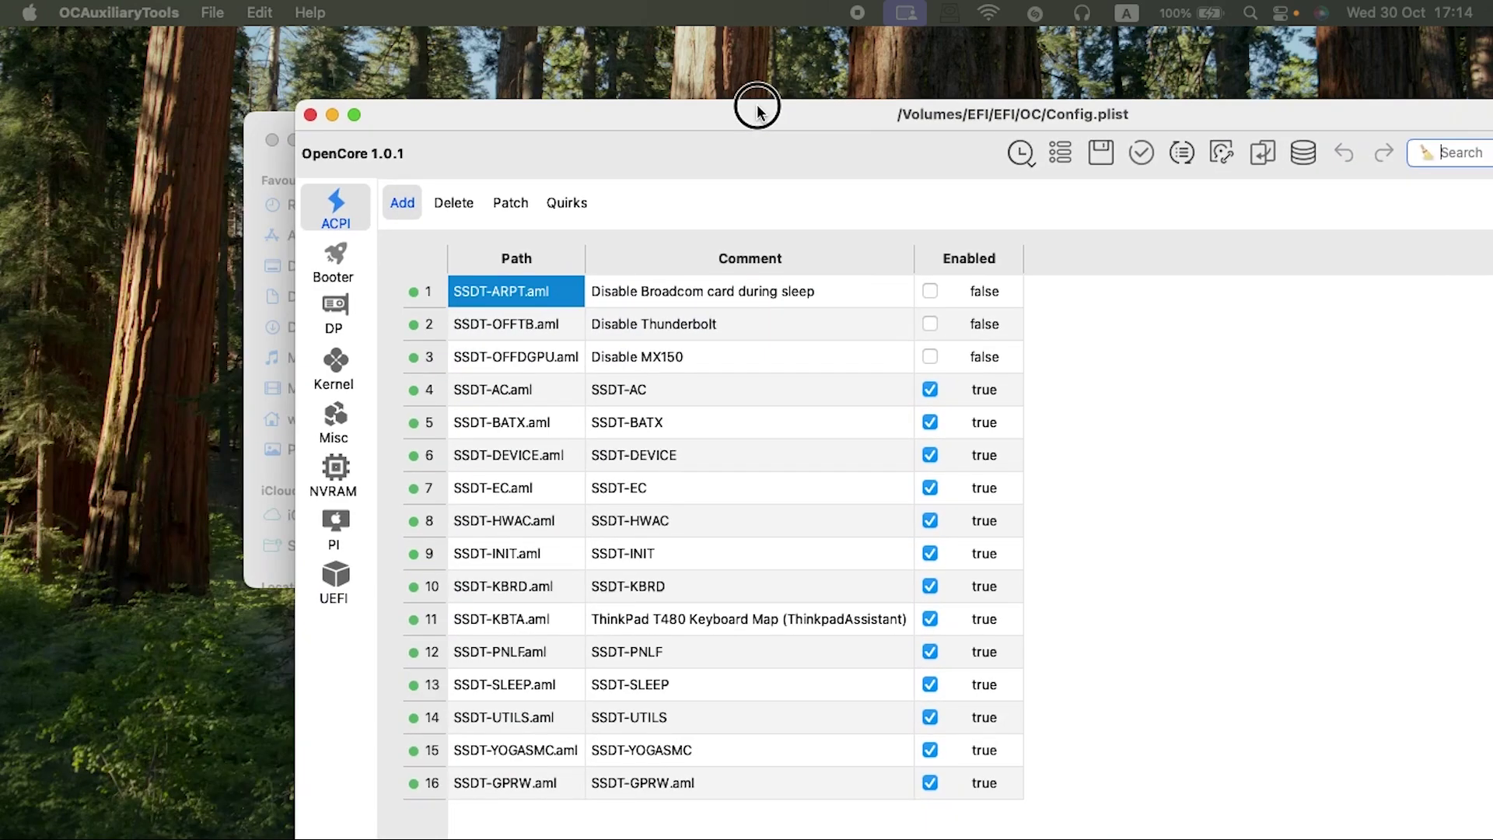
left_click_drag(754, 100, 624, 75)
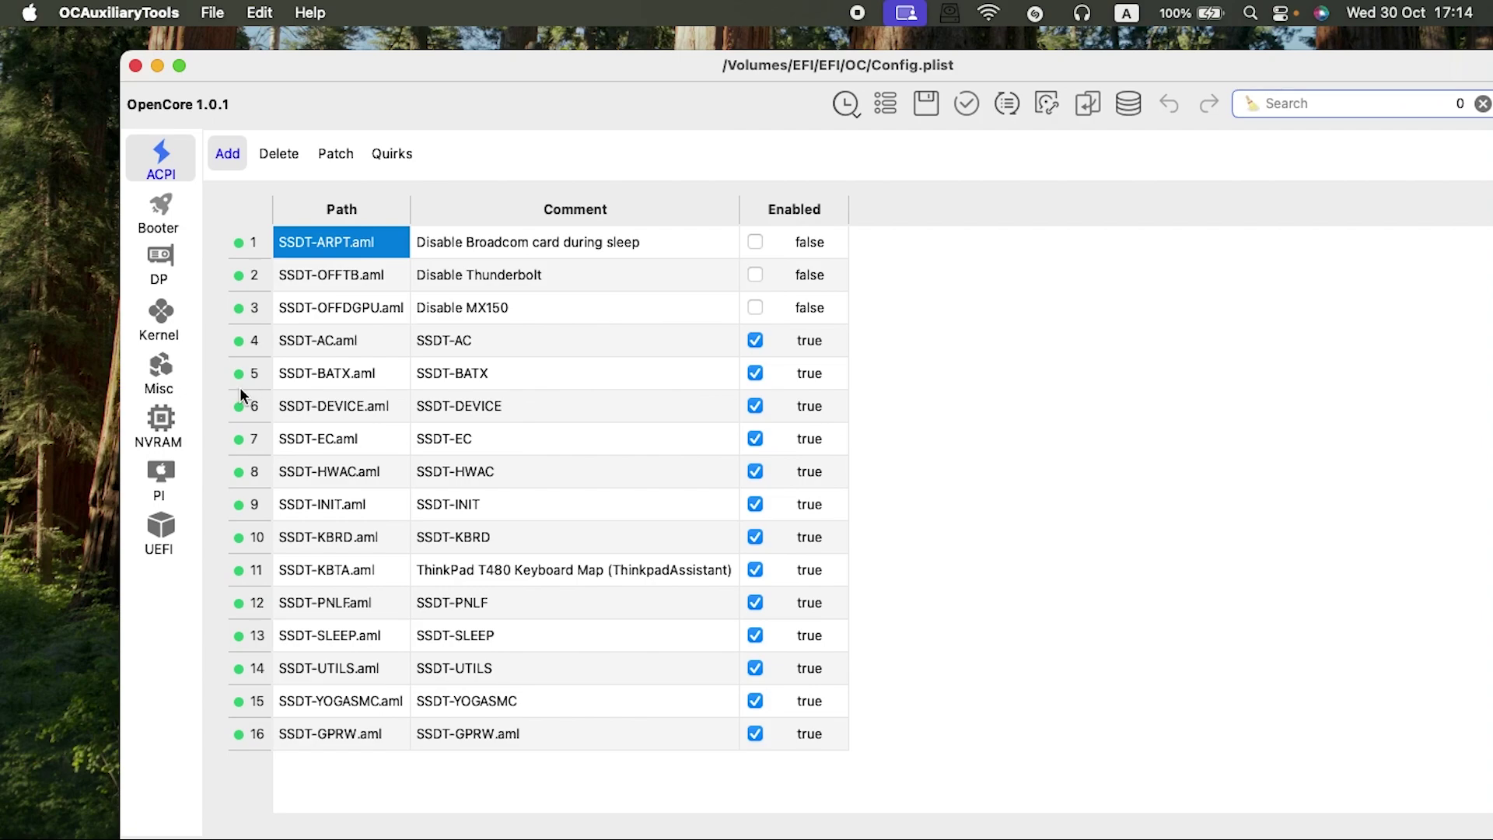
- Show the Kernel Add kext list and select row 25, VoodooPS2Controller.kext
left_click(161, 334)
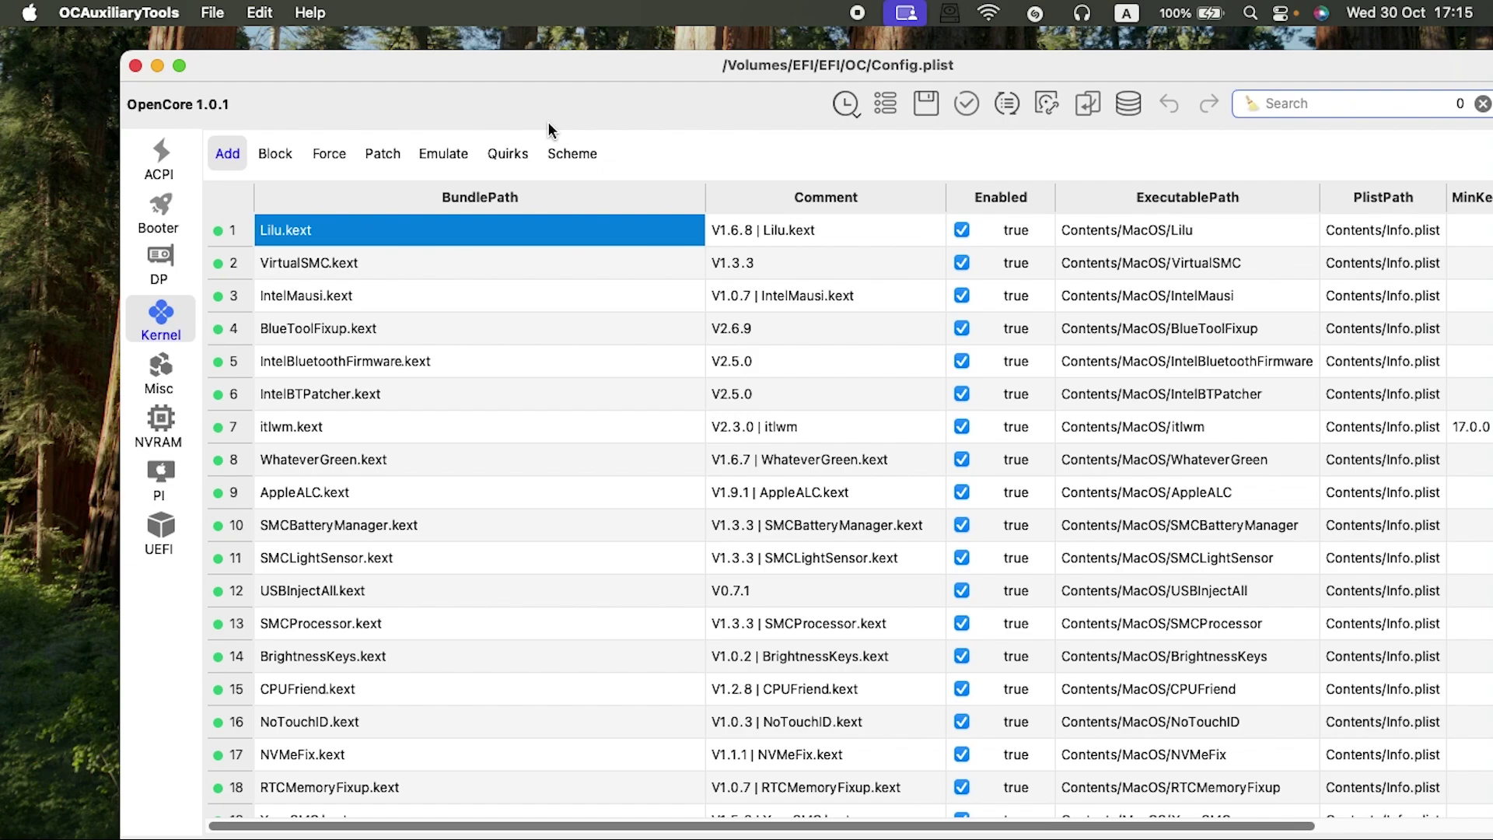
scroll(529, 575, "down", 5)
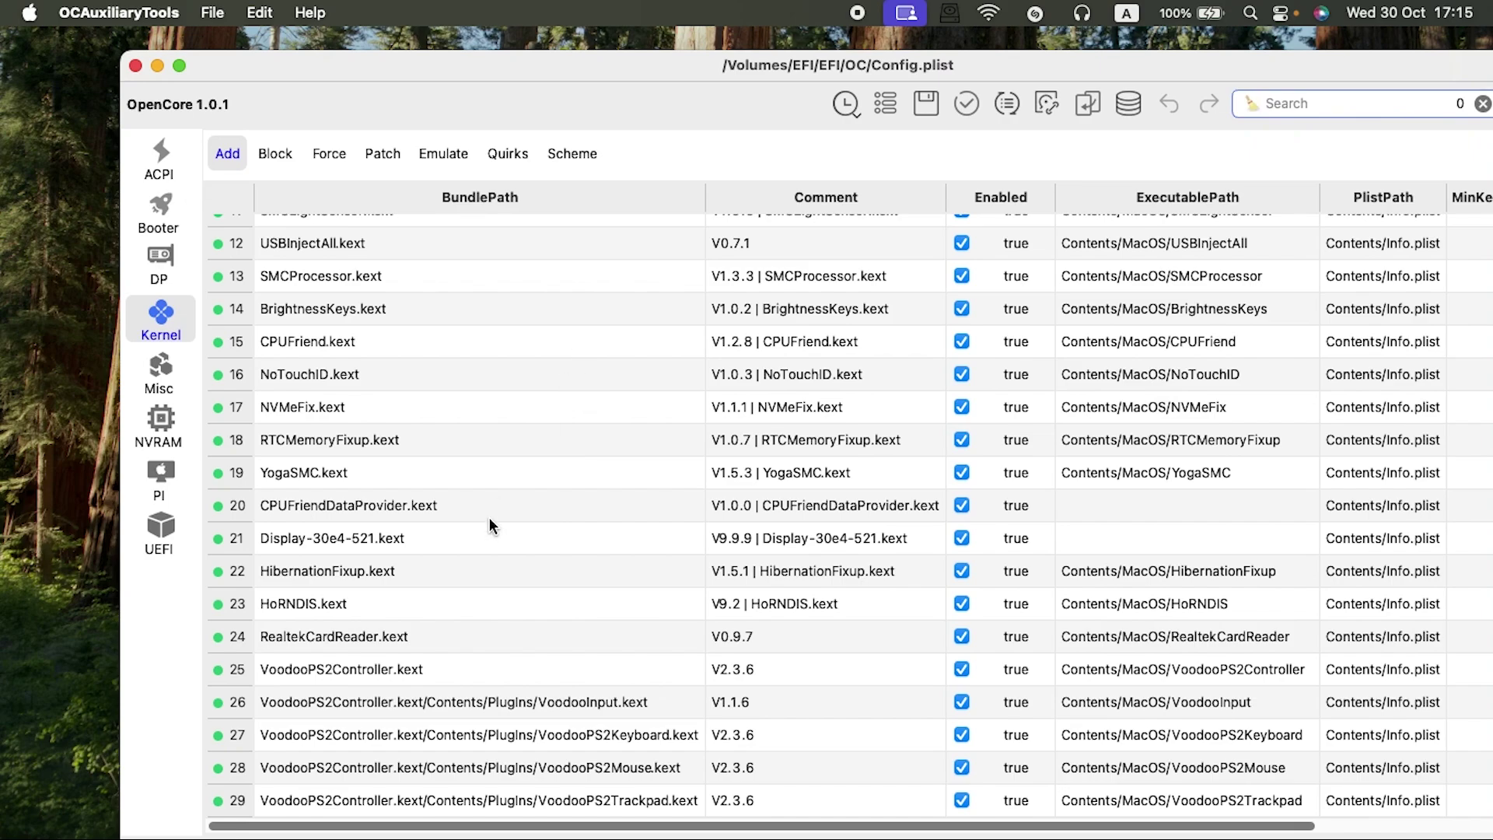
left_click(434, 671)
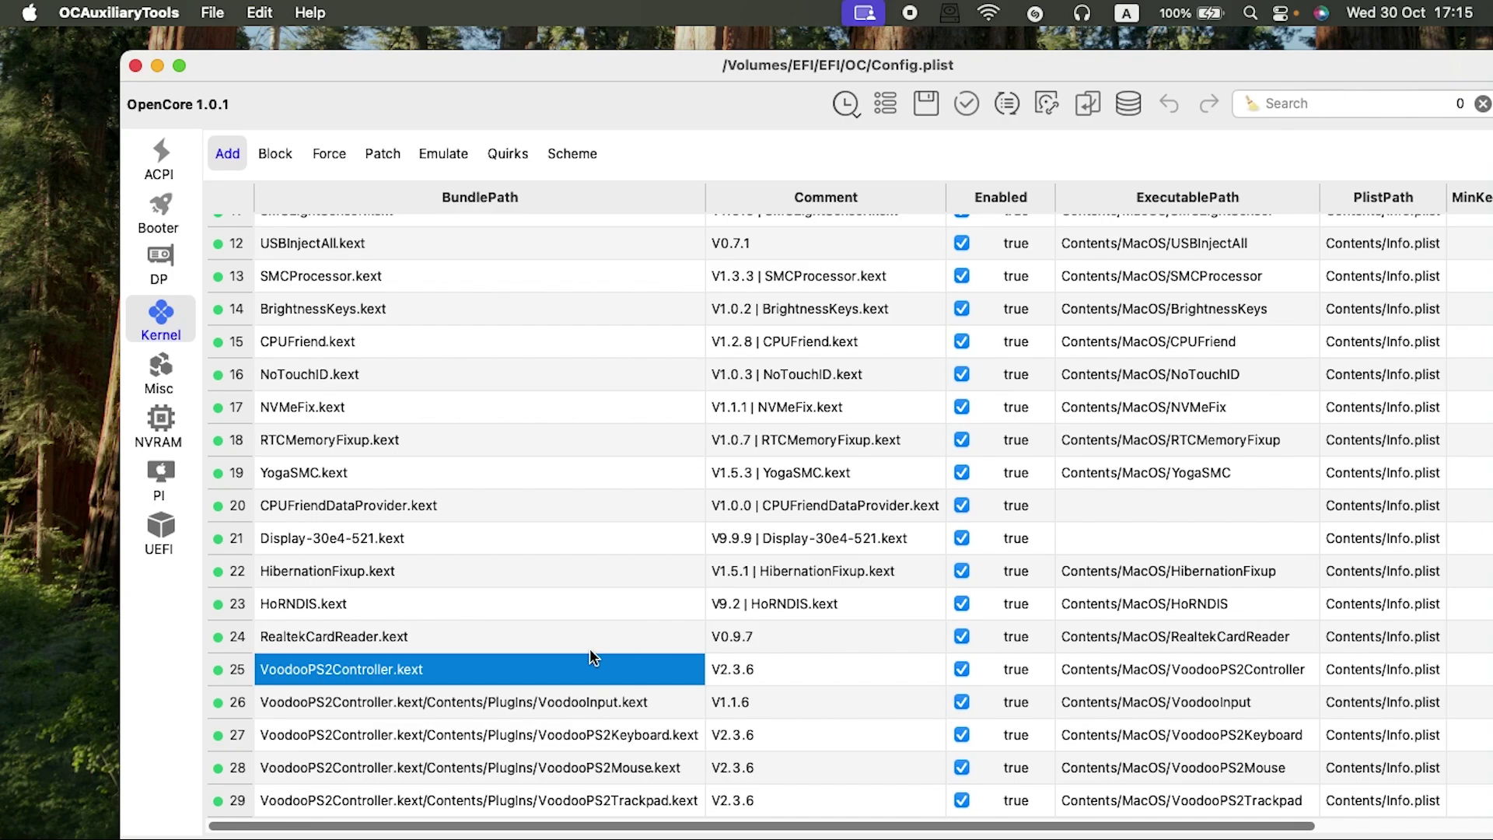
scroll(589, 651, "up", 10)
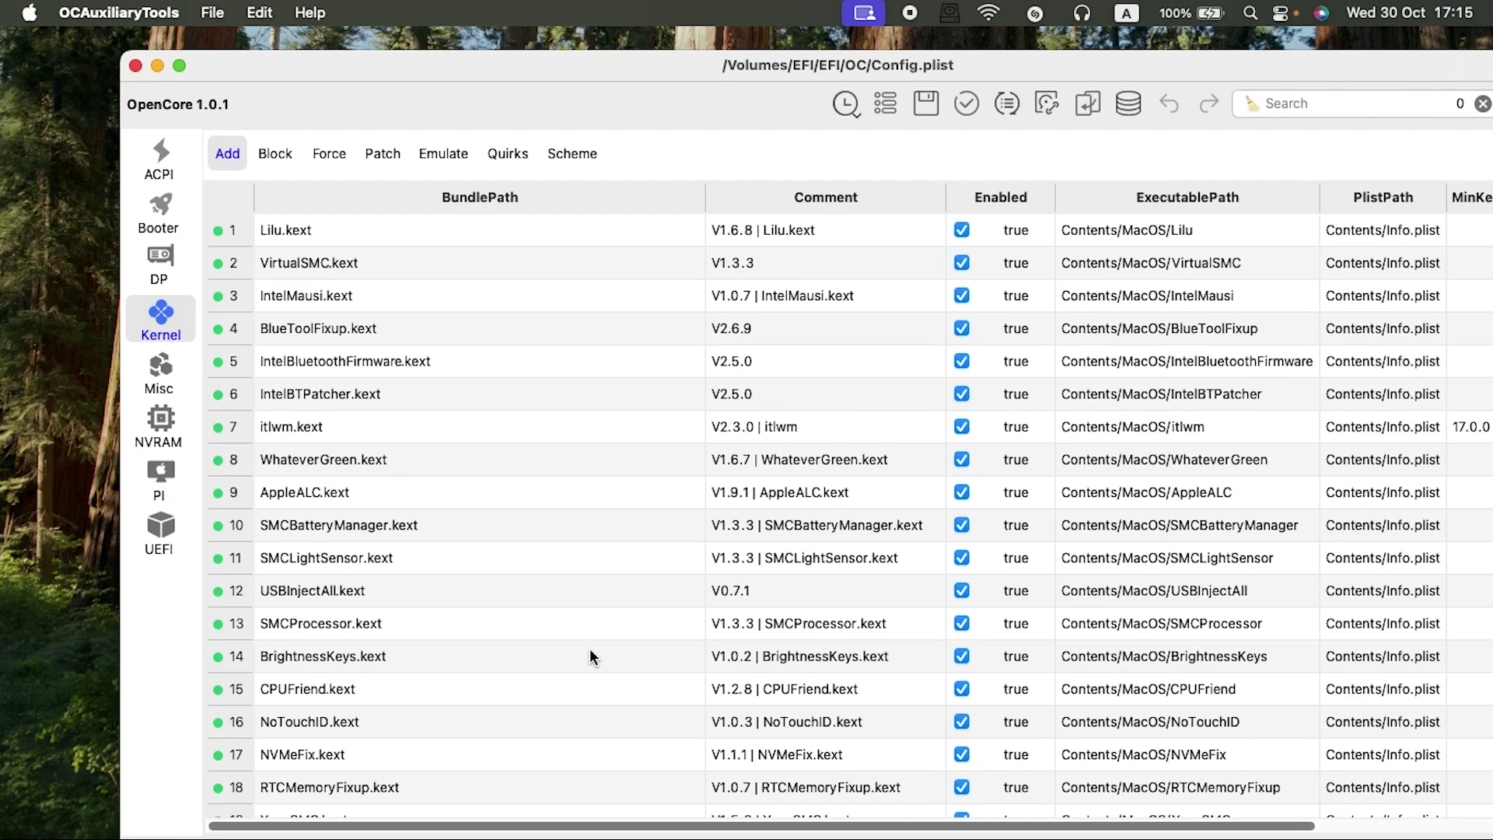
- Inspect VoodooPS2Controller.kext and its VoodooInput, Keyboard, Mouse and Trackpad plugin rows, then bring Documents forward
scroll(589, 653, "down", 10)
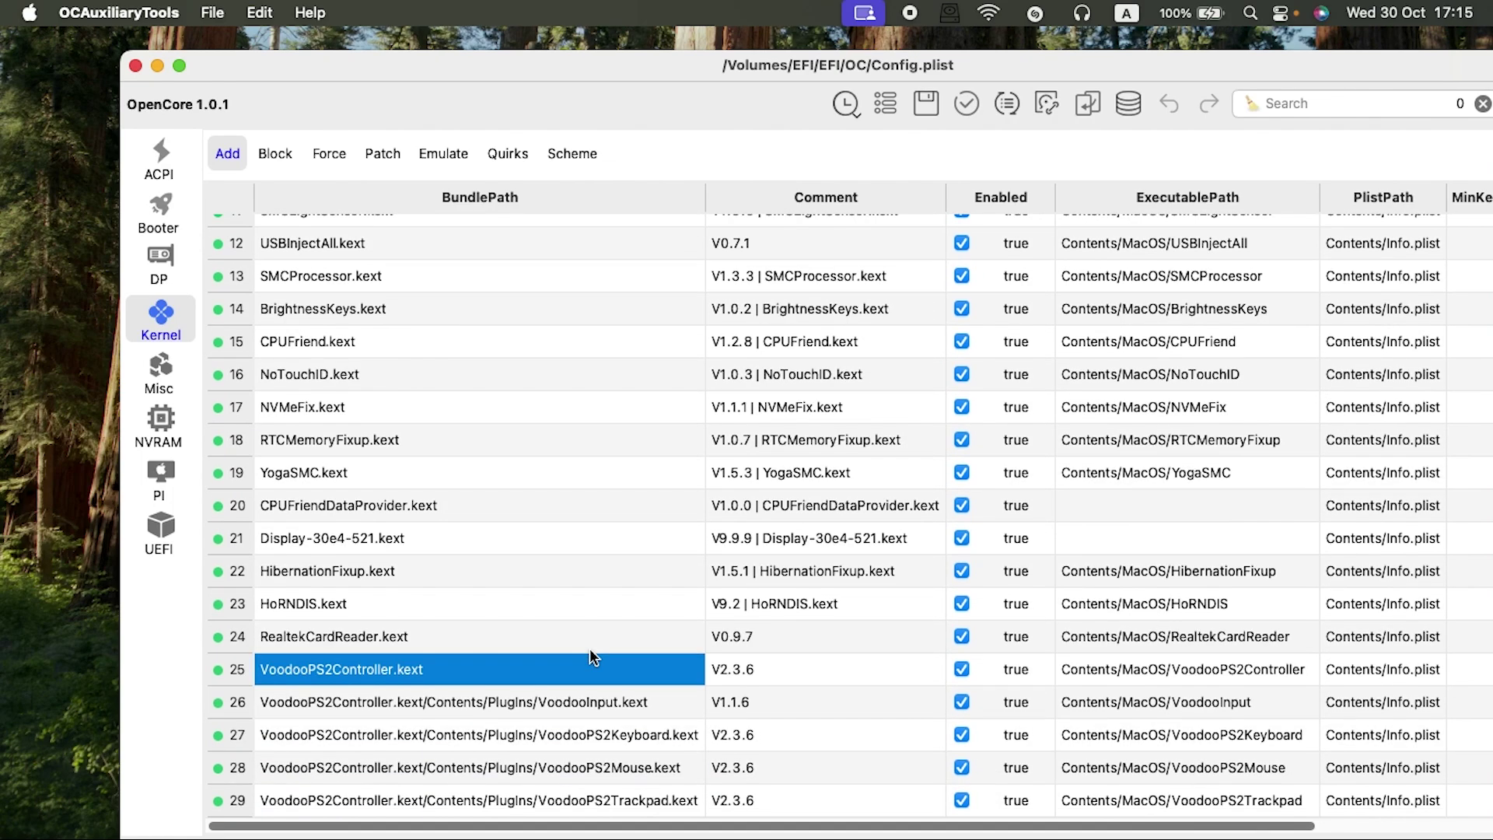
scroll(590, 652, "up", 10)
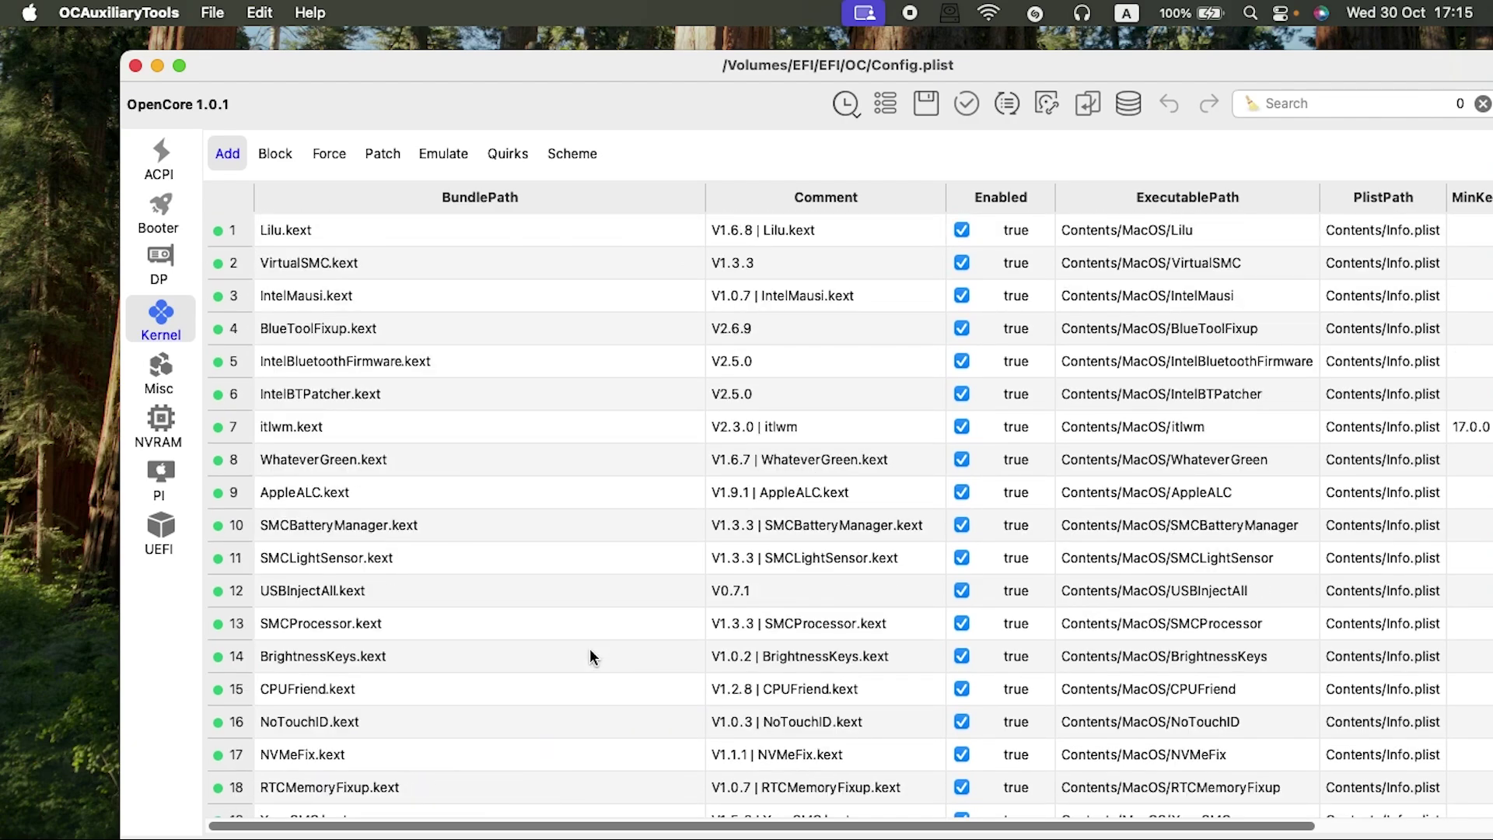
left_click(341, 504)
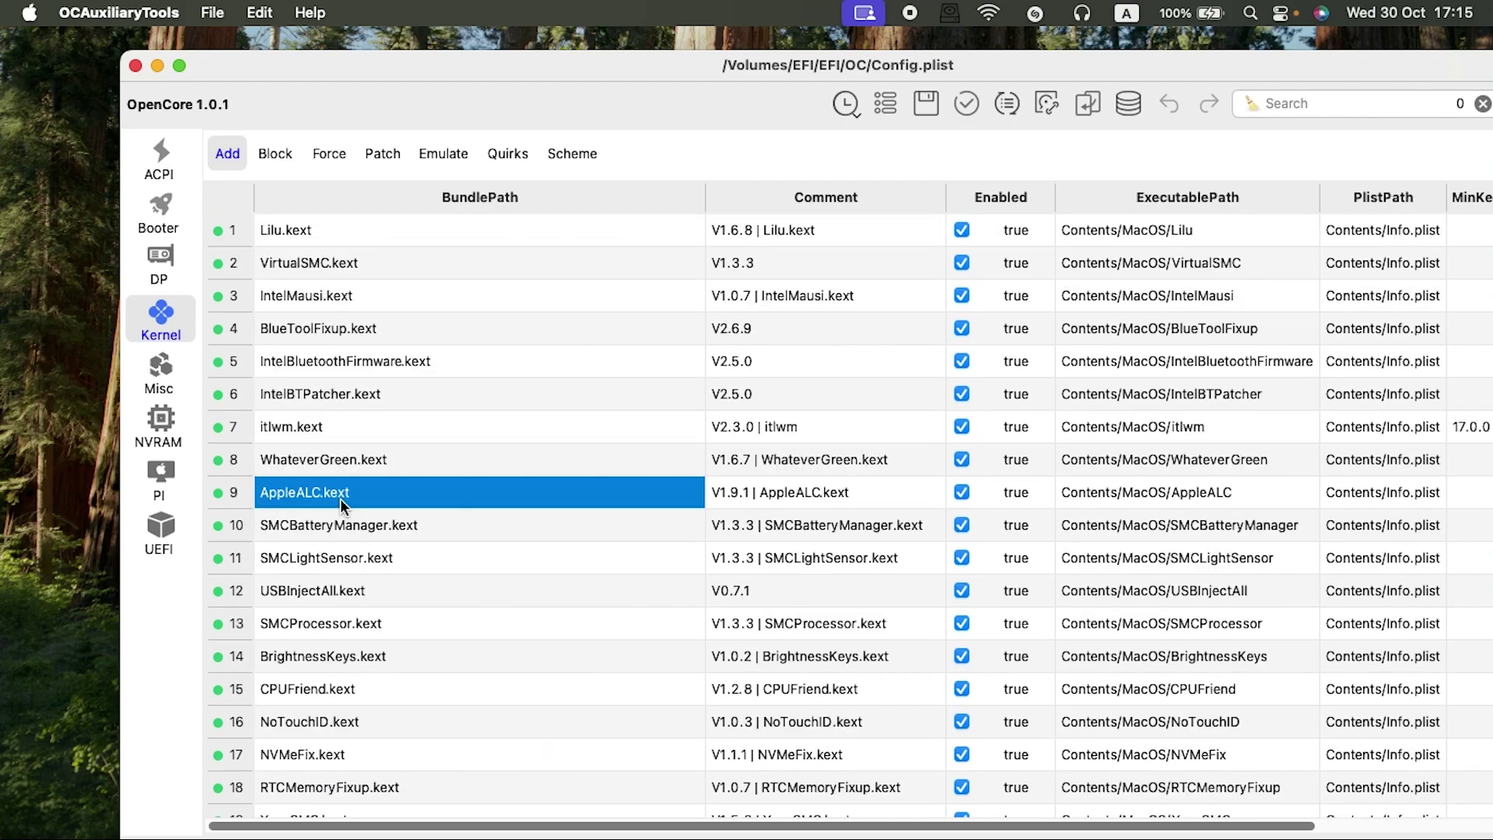
scroll(373, 655, "down", 10)
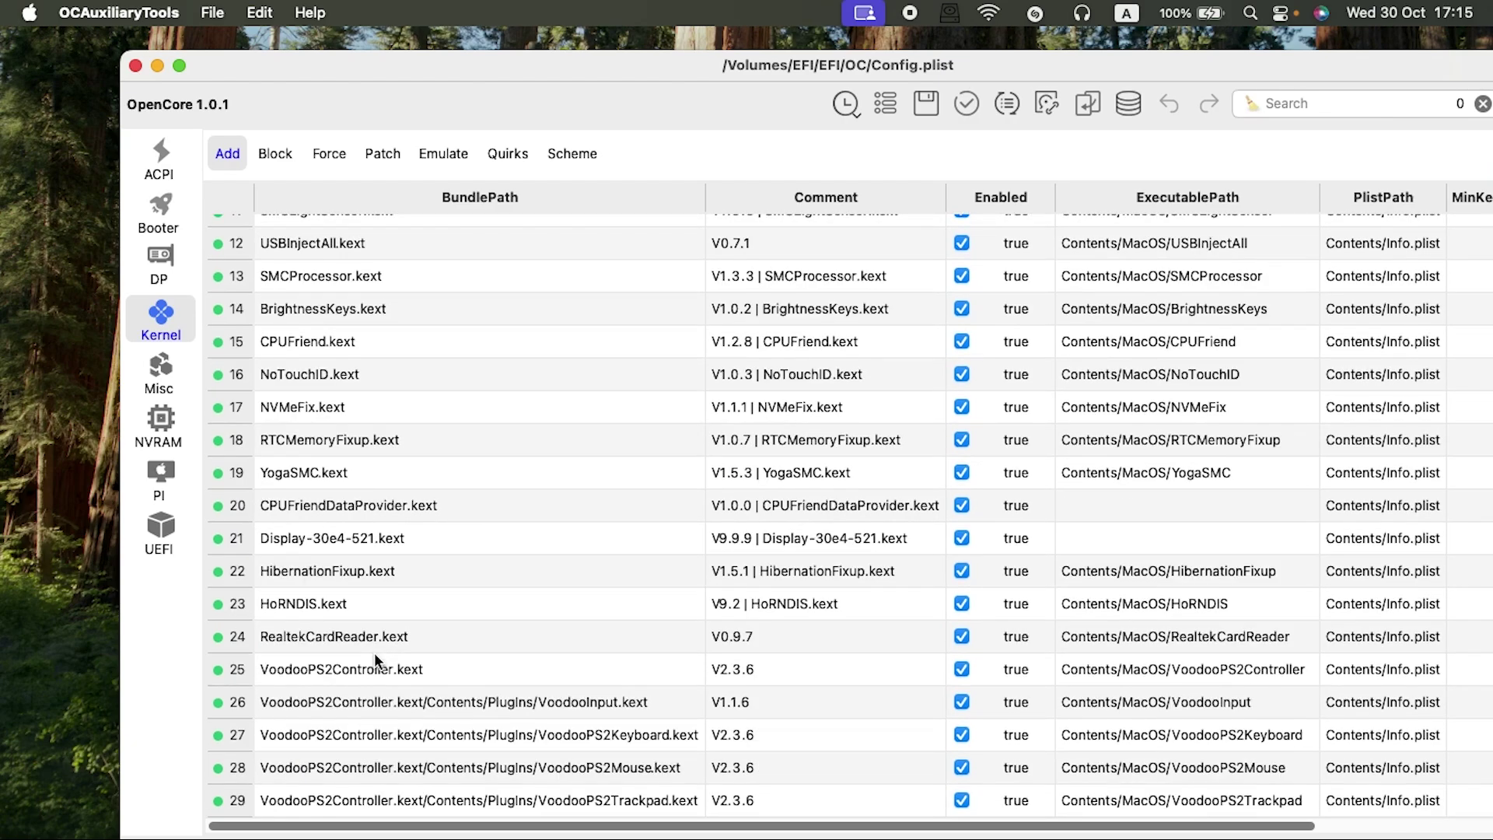
left_click(439, 674)
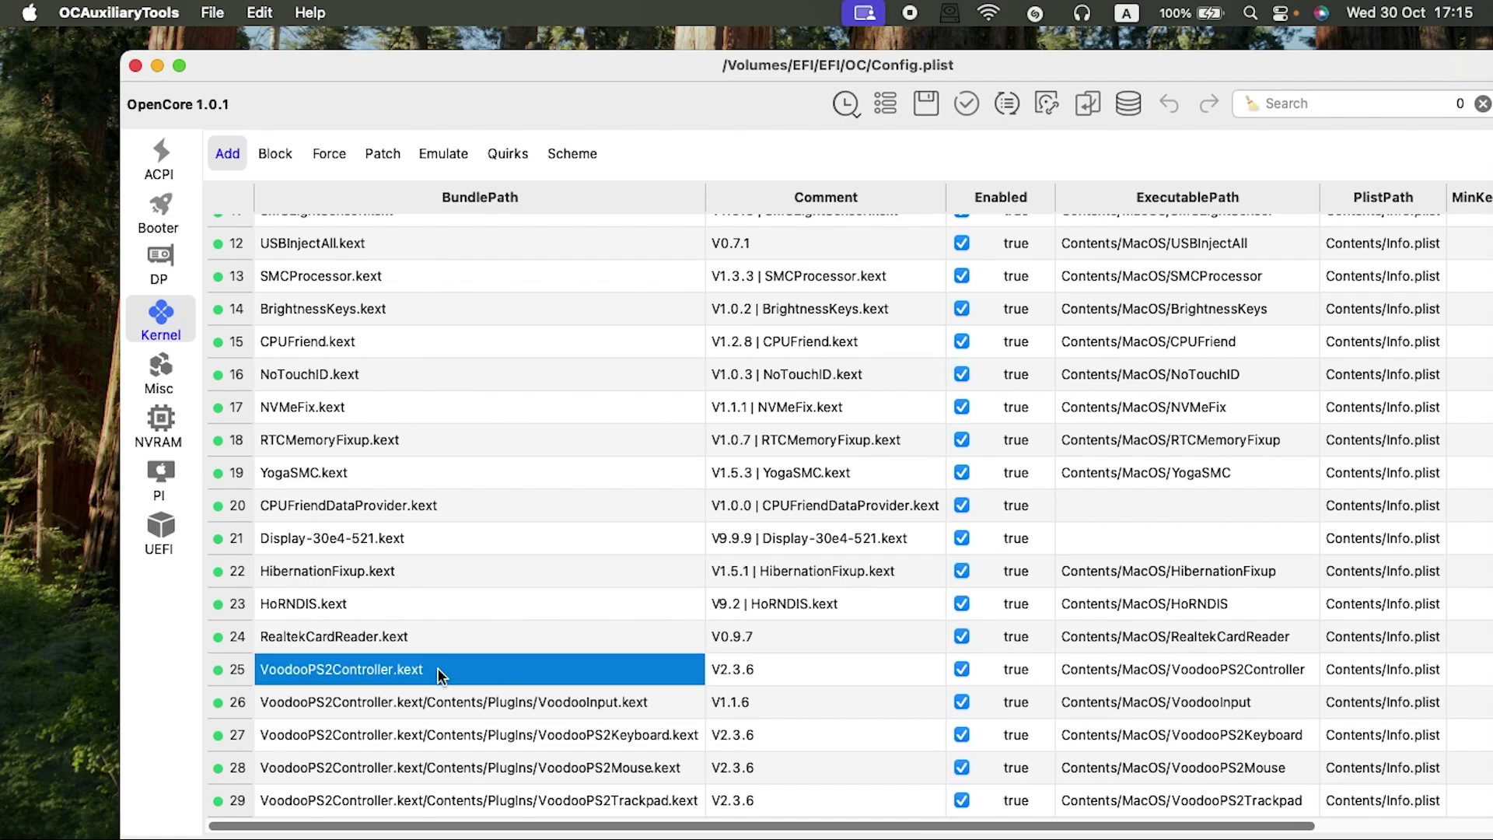
left_click(437, 700)
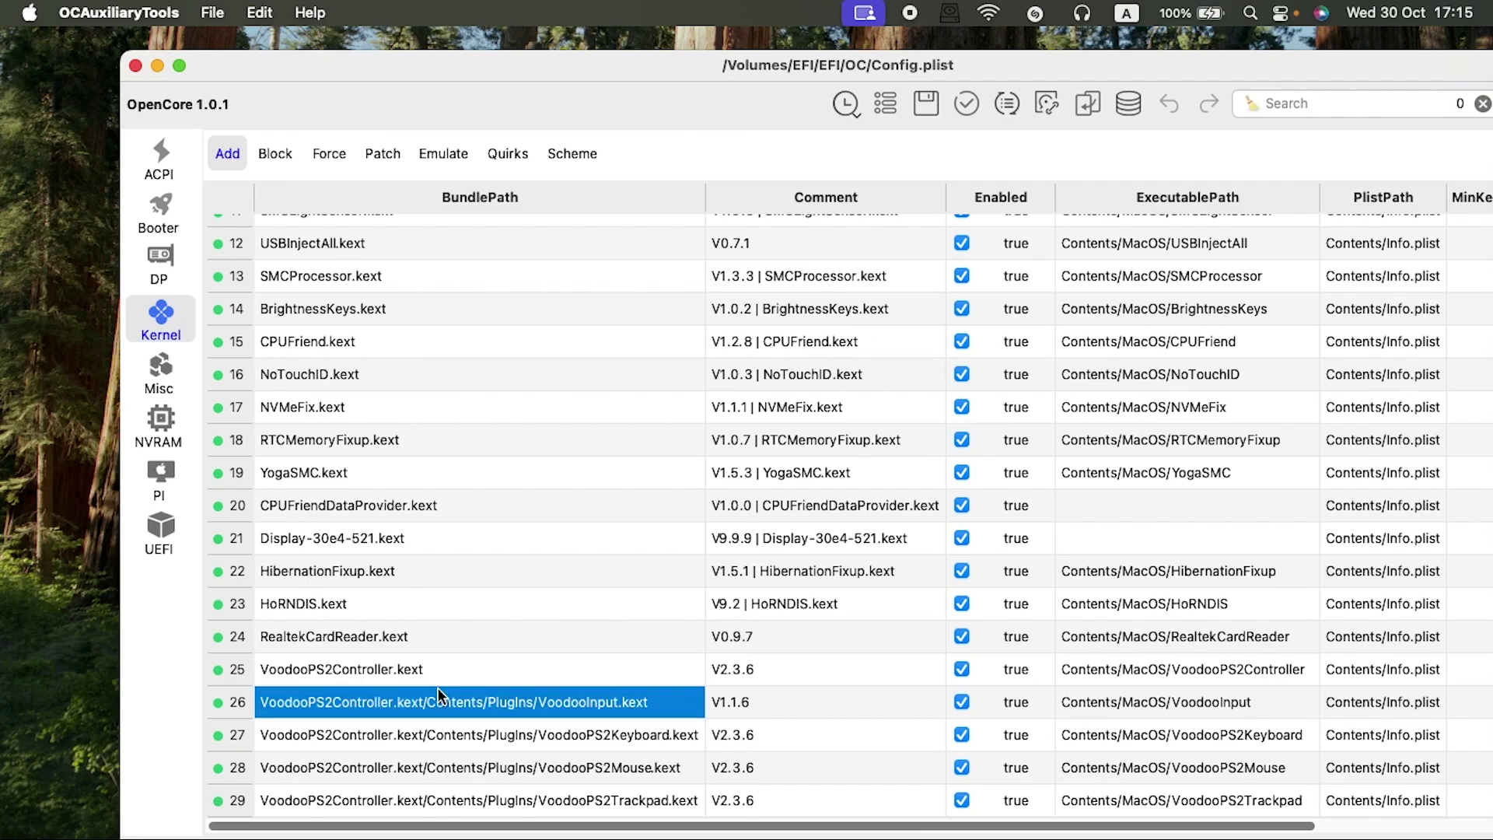
left_click(412, 733)
left_click(409, 754)
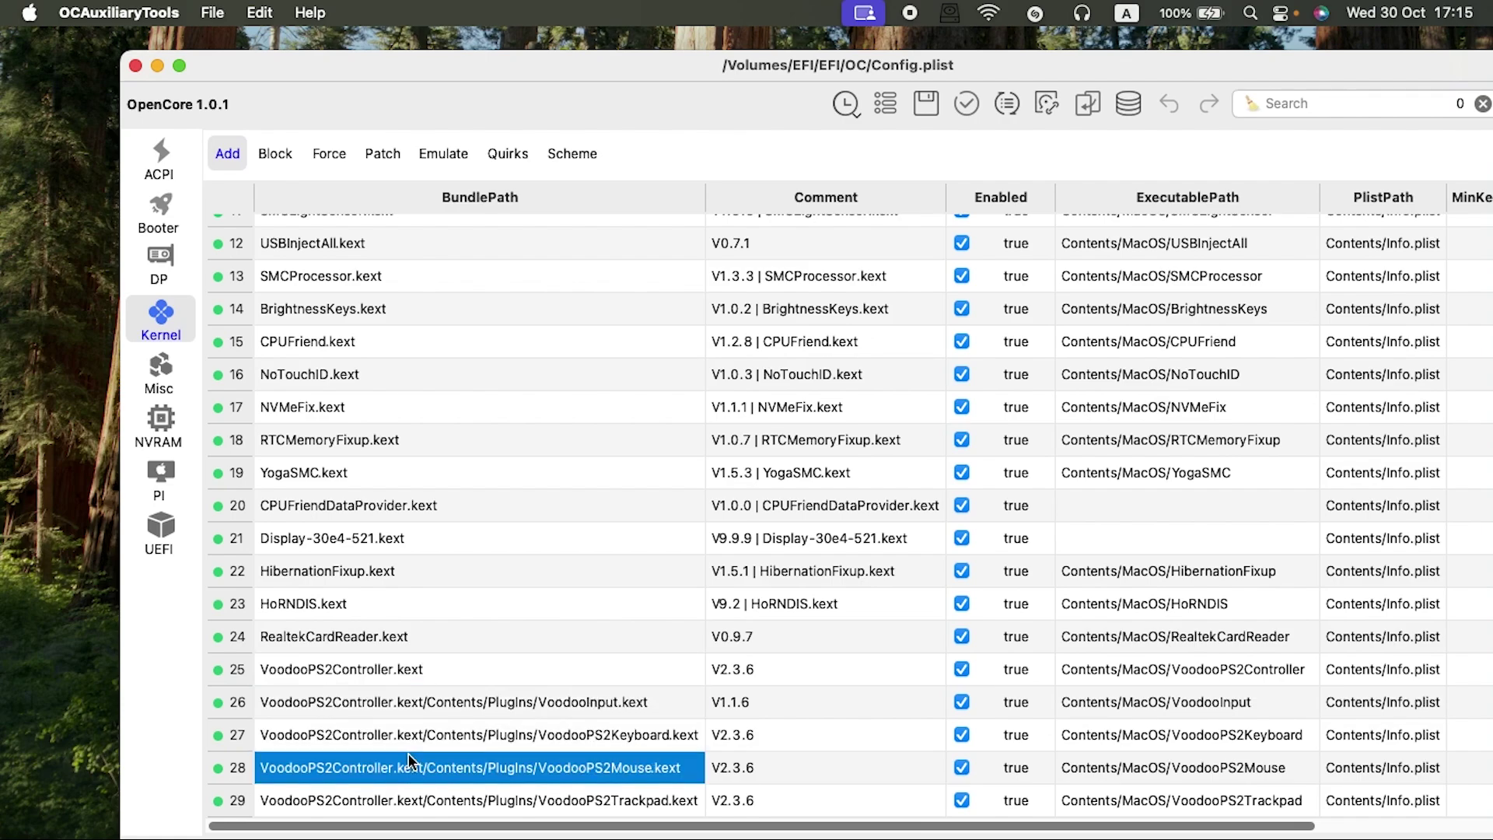
left_click(436, 787)
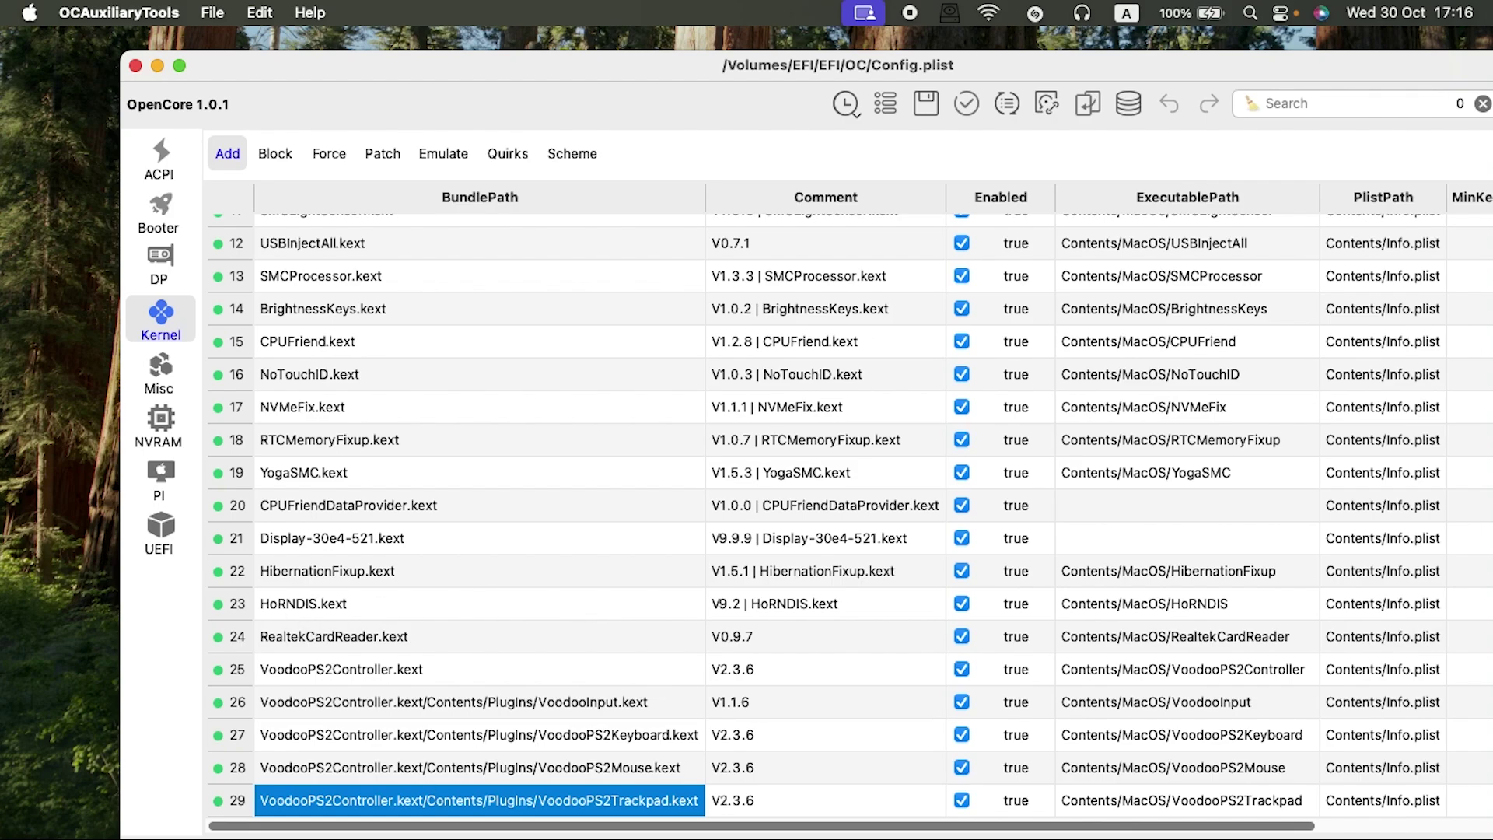
left_click(117, 459)
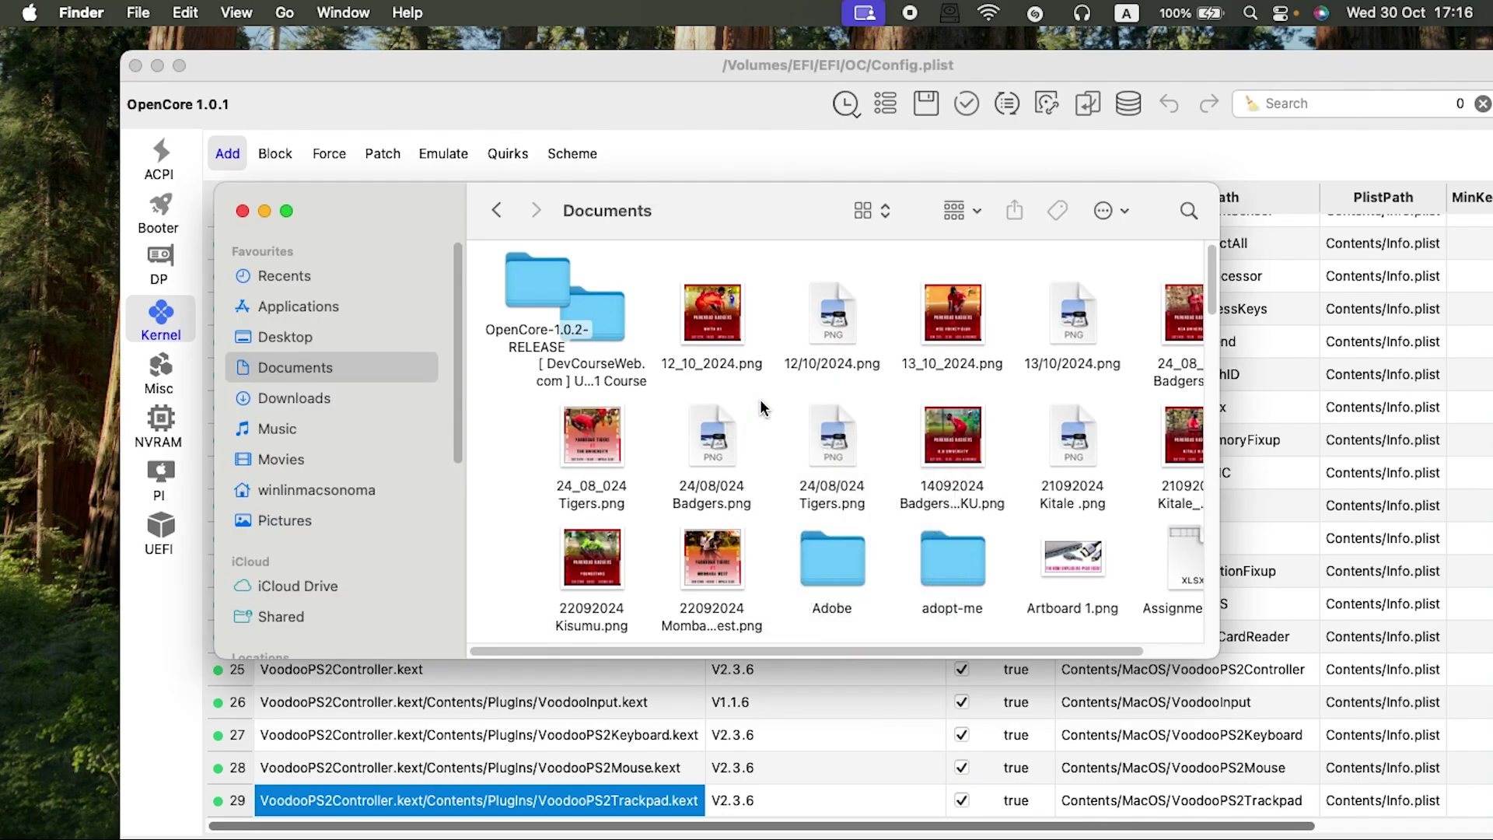
- Clean up the Documents folder icons by name
right_click(763, 406)
mouse_move(835, 529)
mouse_move(880, 574)
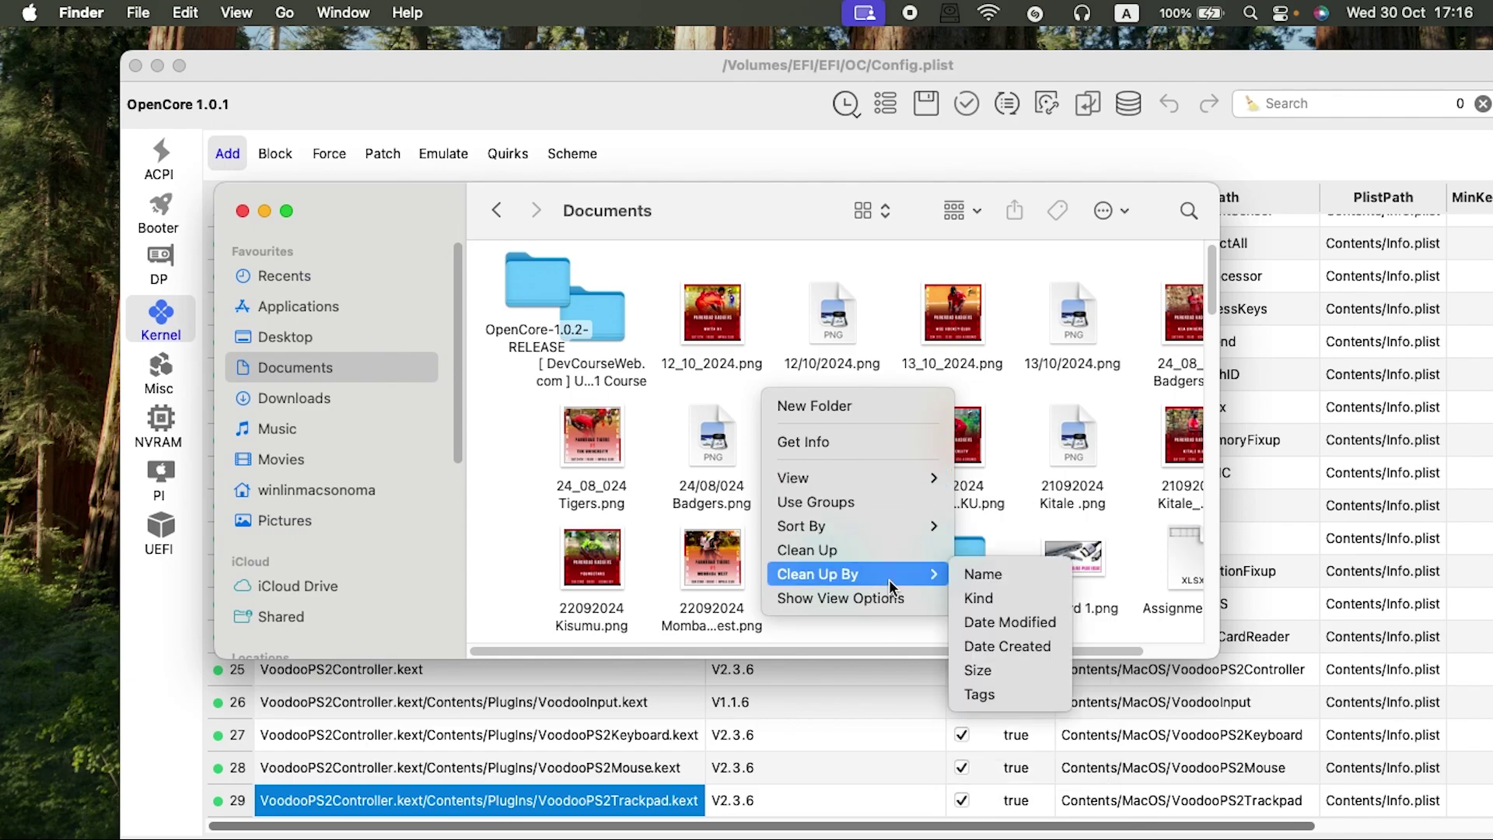
left_click(986, 573)
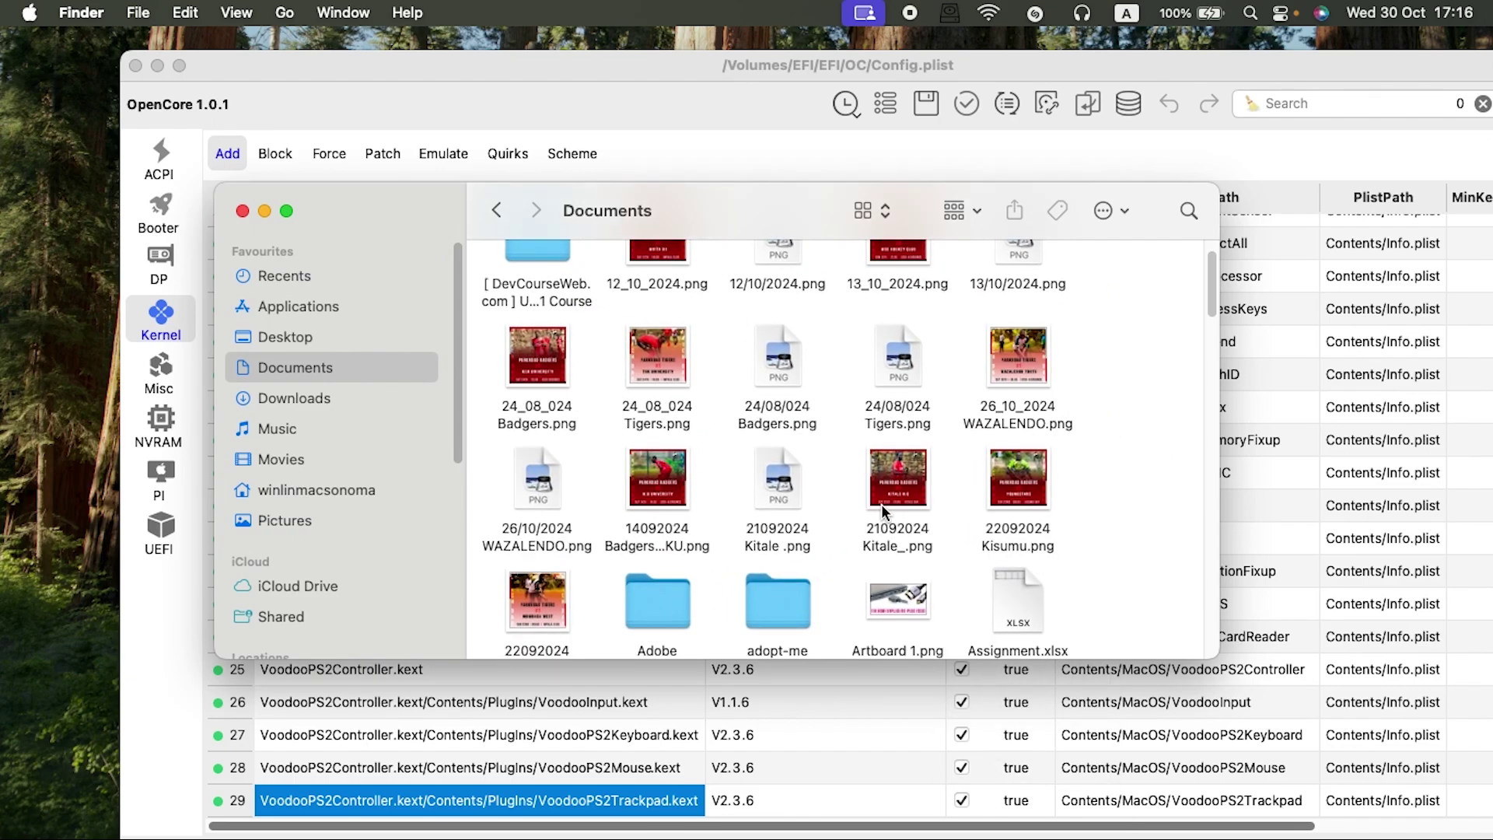
- Open the EFI backup's OC > Kexts folder and reposition the window for a wider view
scroll(880, 504, "down", 10)
scroll(865, 504, "down", 5)
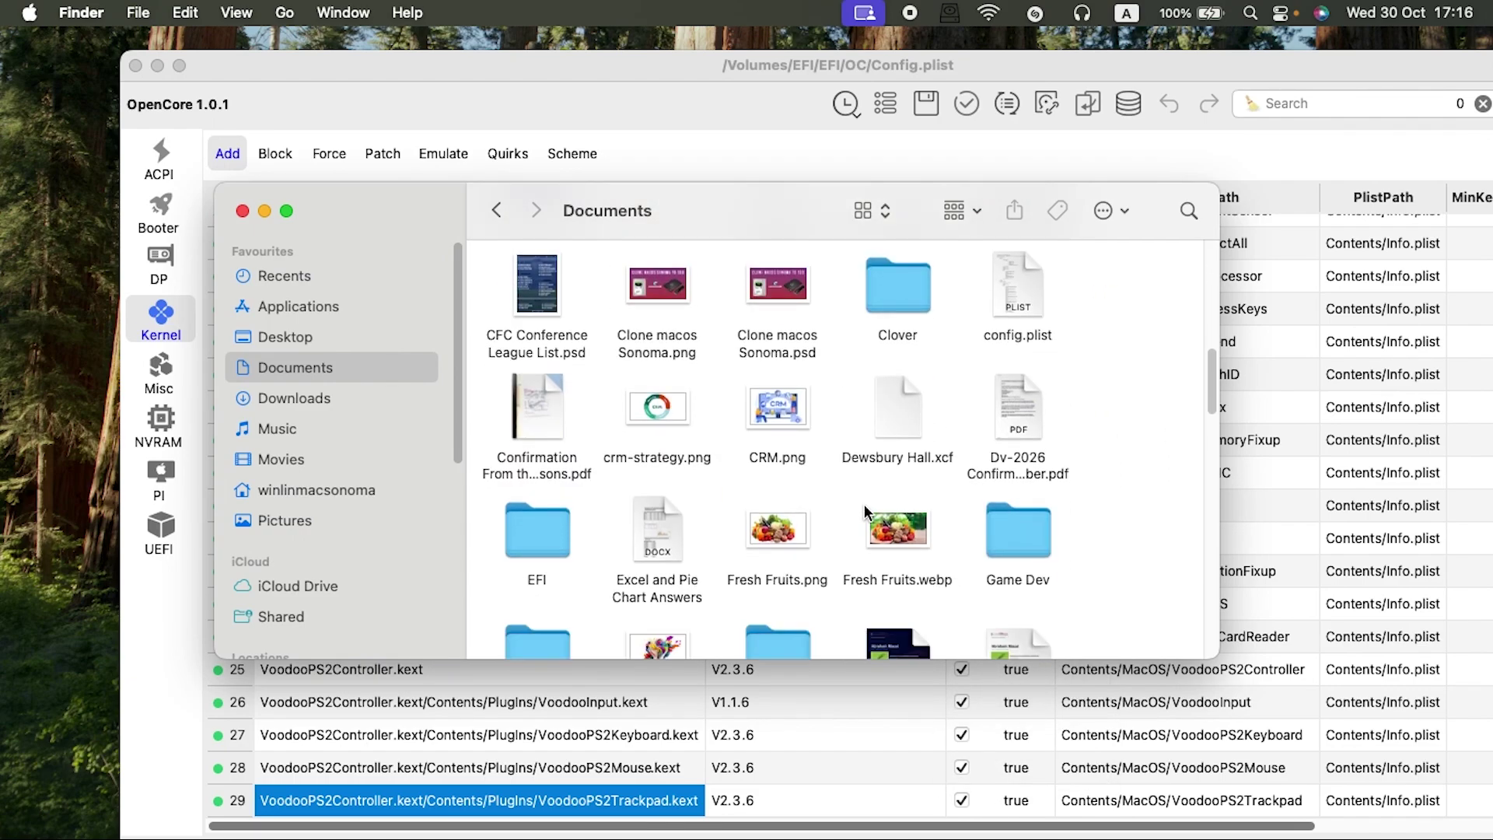
double_click(555, 441)
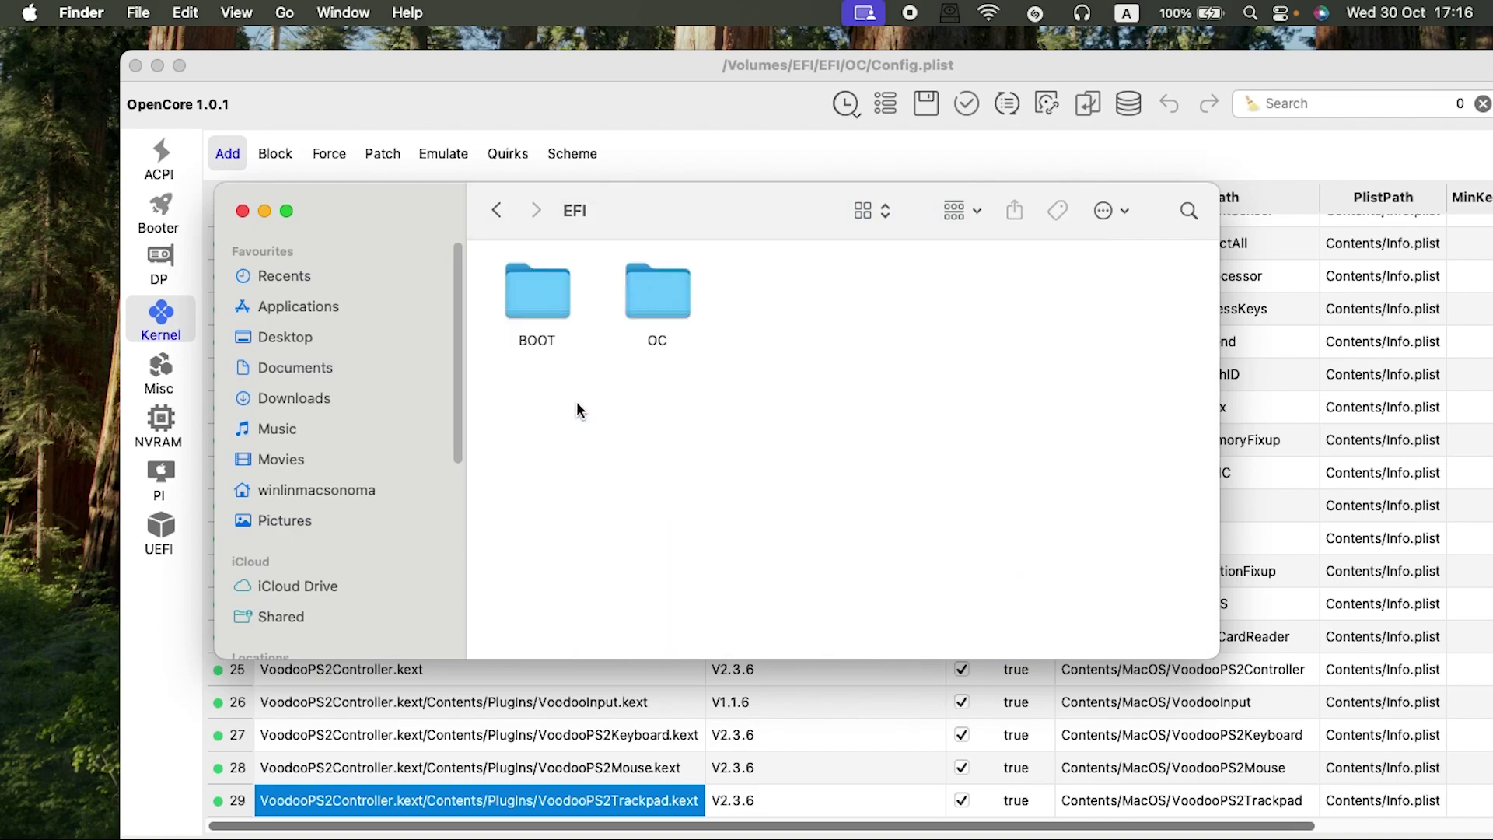
double_click(679, 294)
left_click(890, 301)
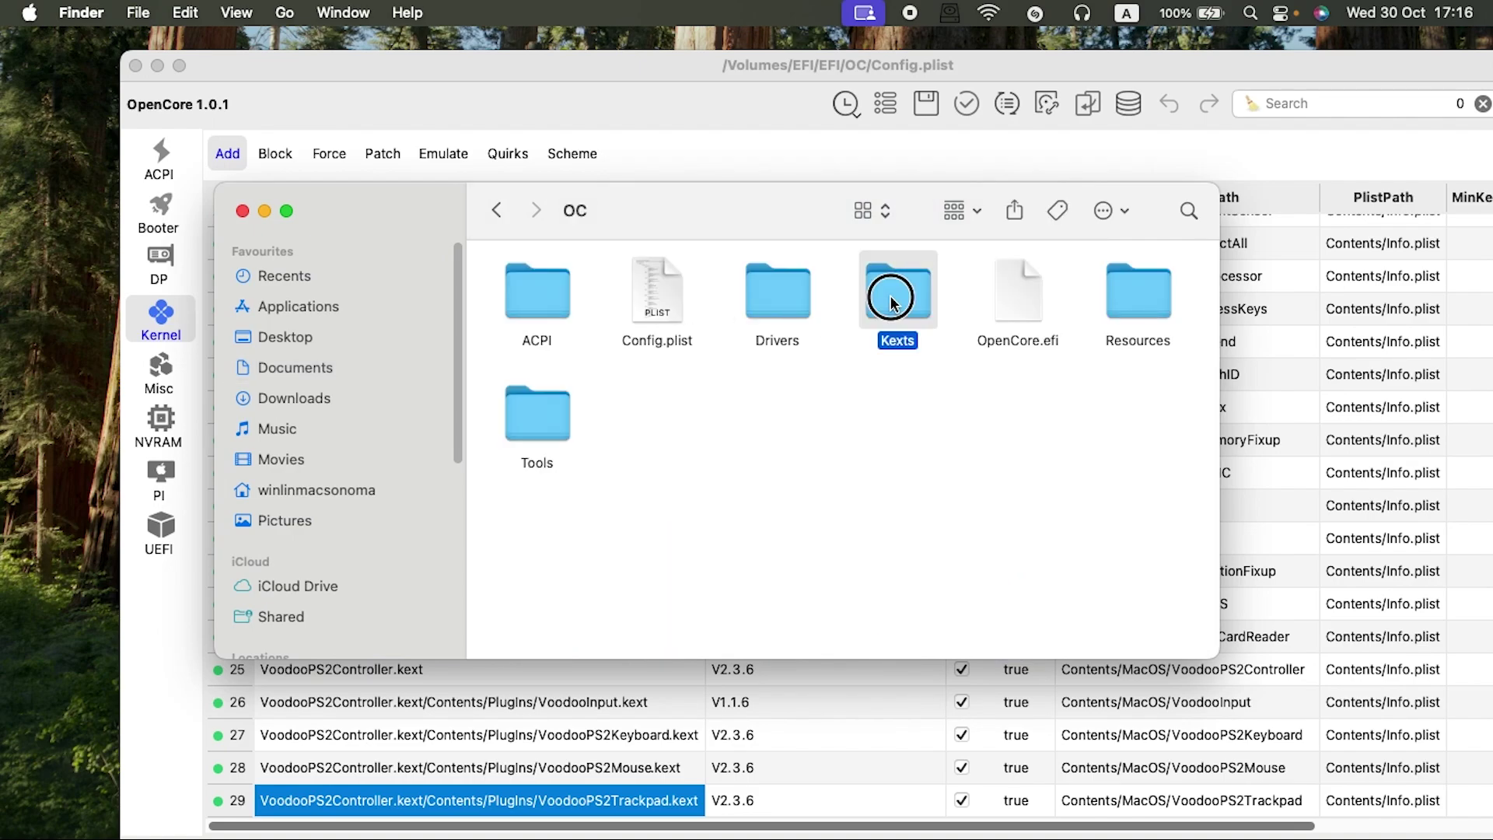
double_click(890, 295)
scroll(886, 437, "down", 5)
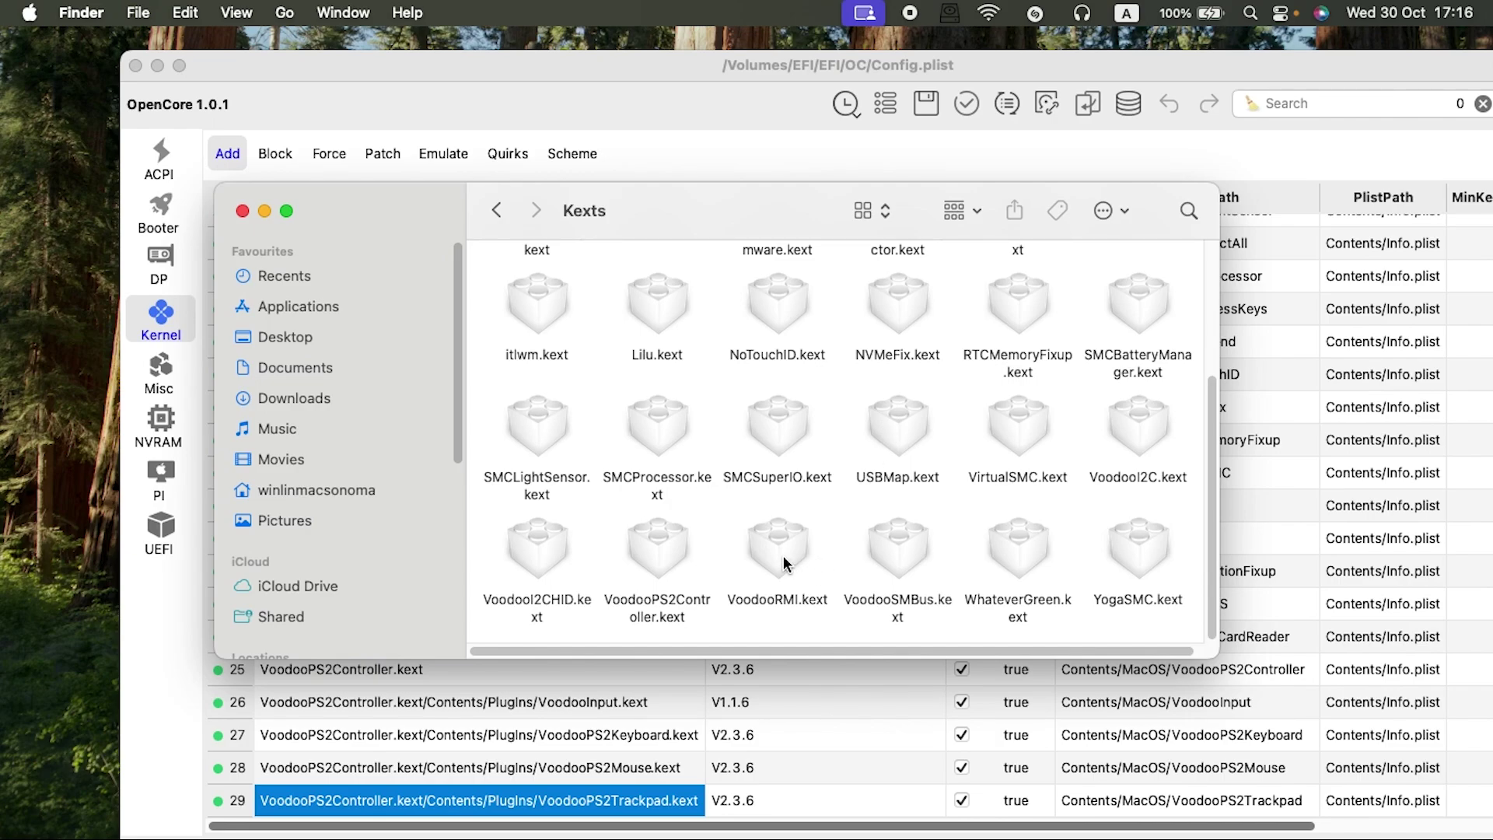
left_click_drag(690, 221, 628, 186)
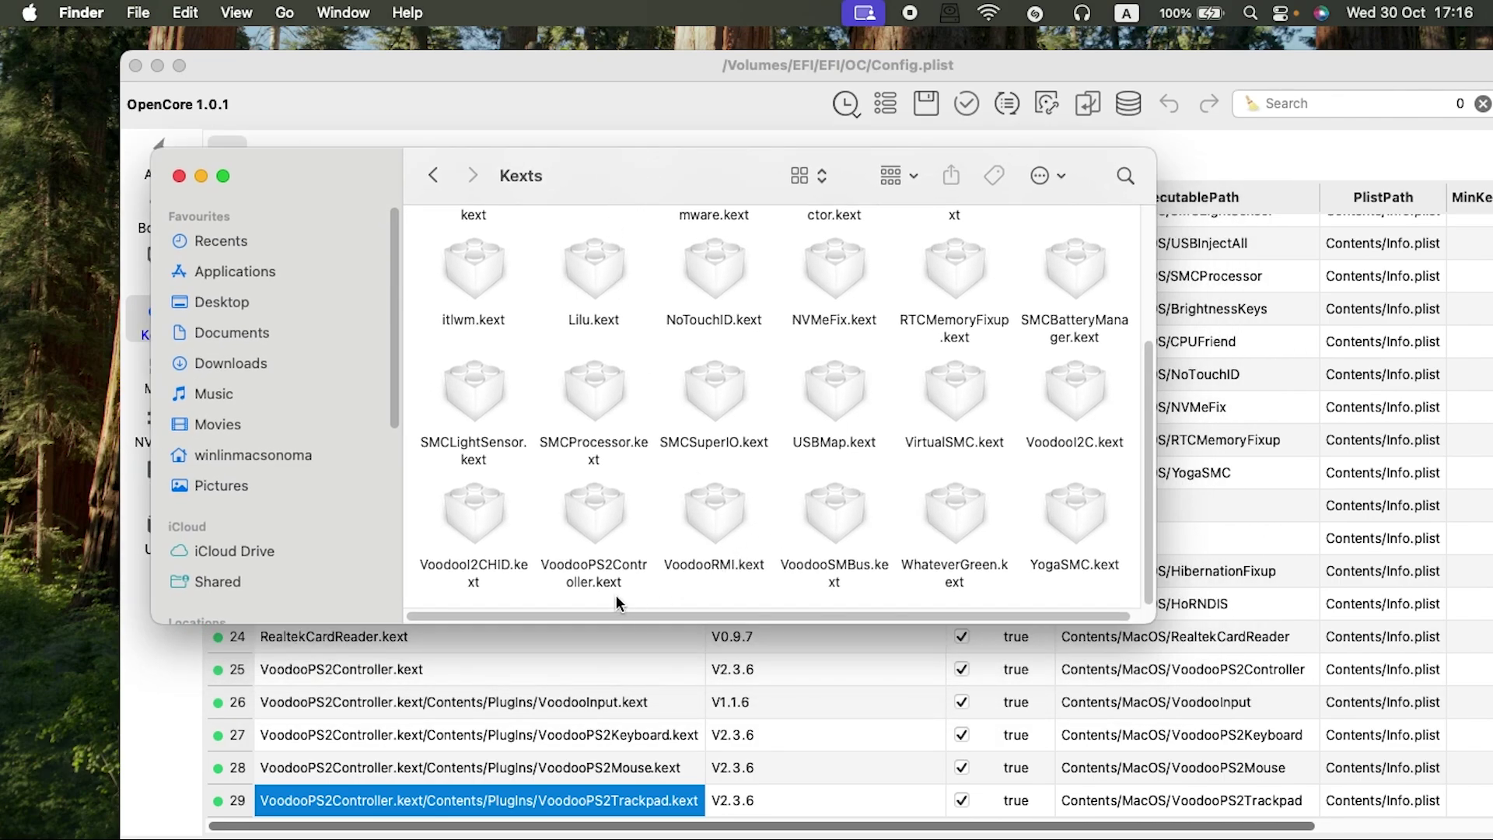
- Check the VoodooI2CHID, VoodooPS2Controller, VoodooRMI, VoodooSMBus and VoodooI2C kext bundles
left_click(473, 526)
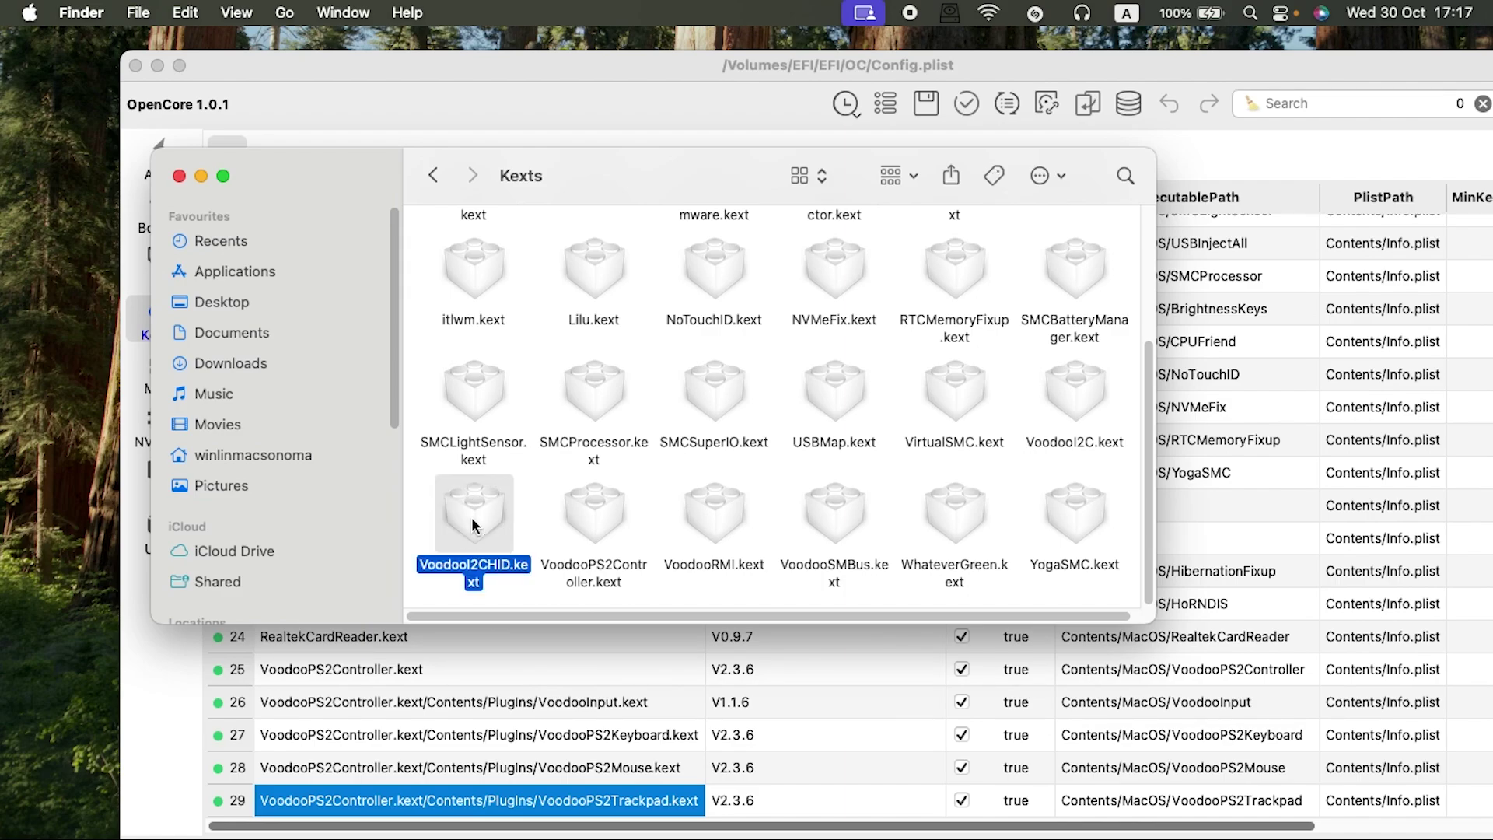
left_click(597, 519)
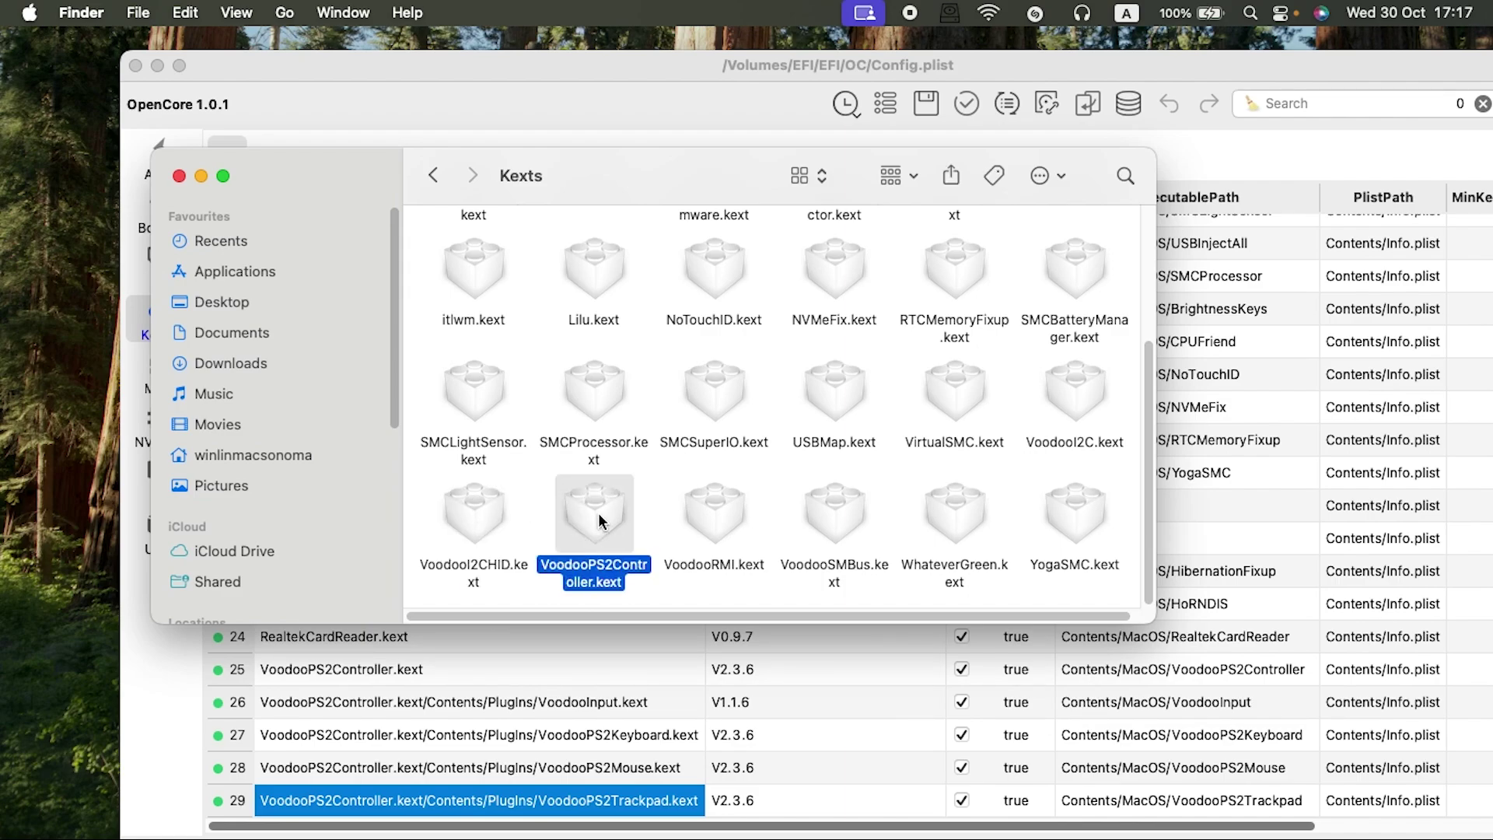
left_click(722, 528)
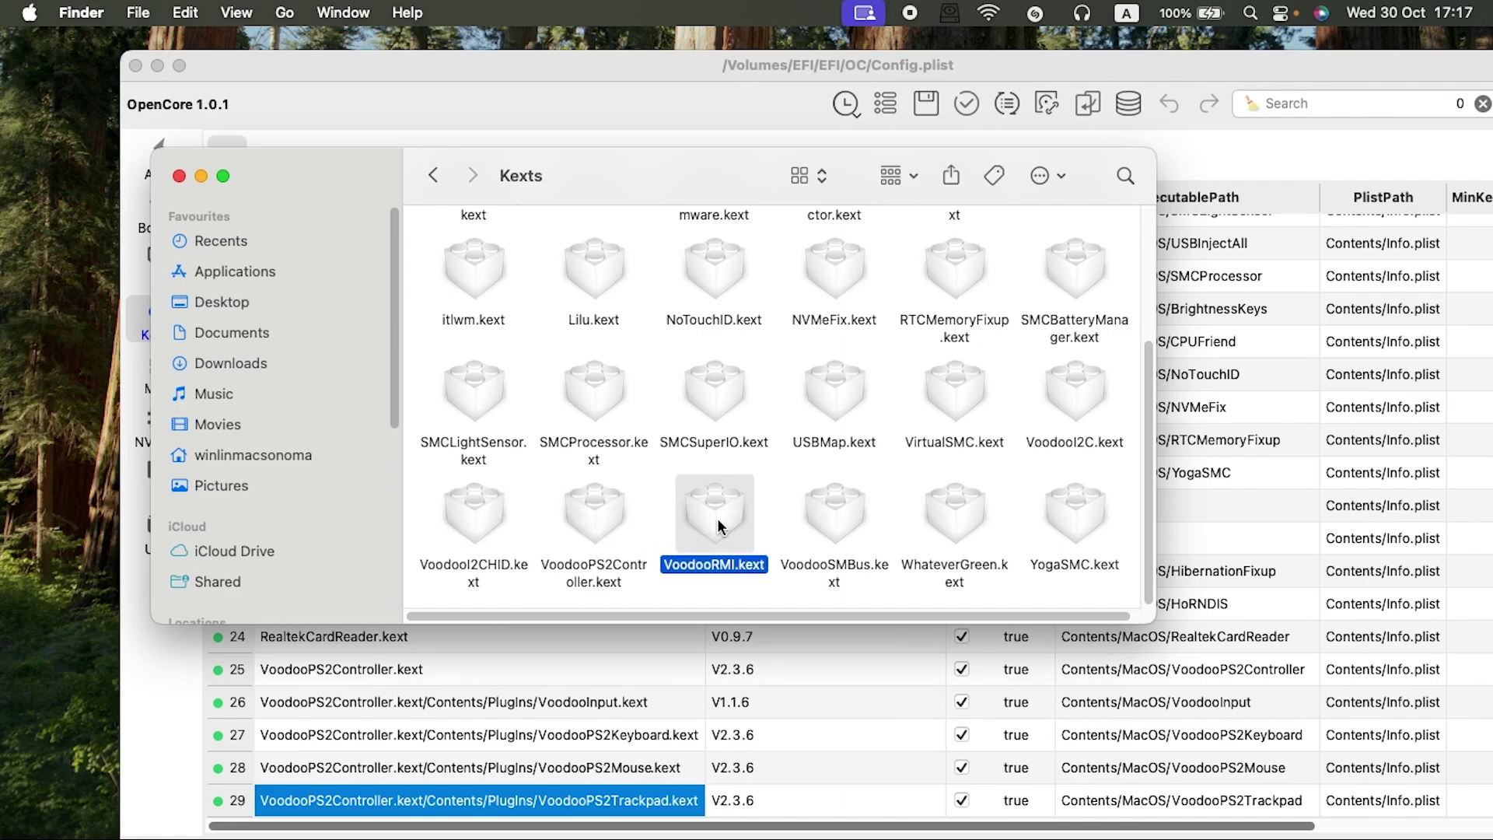
left_click(838, 520)
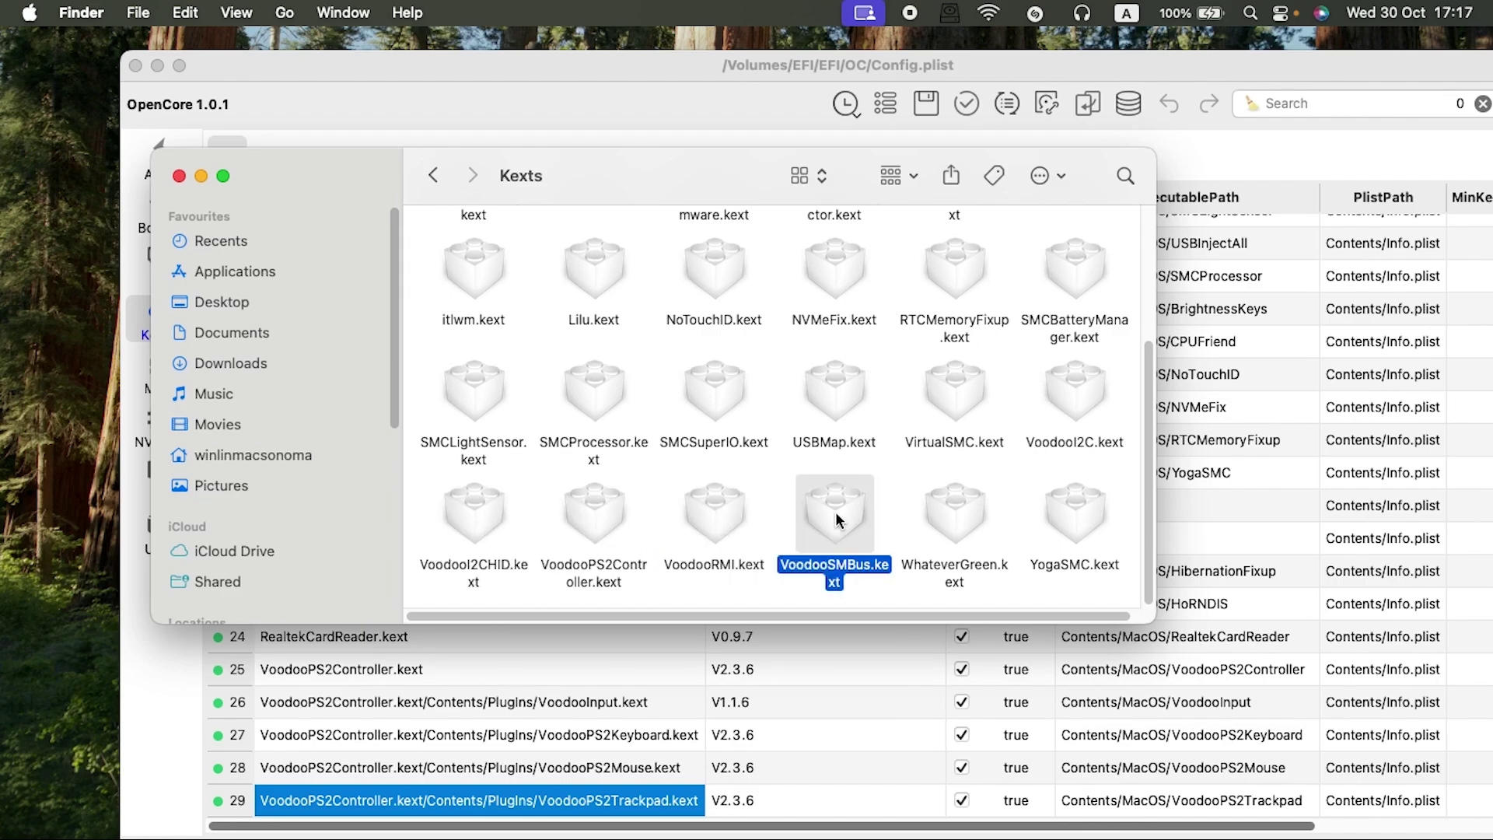
left_click(1077, 392)
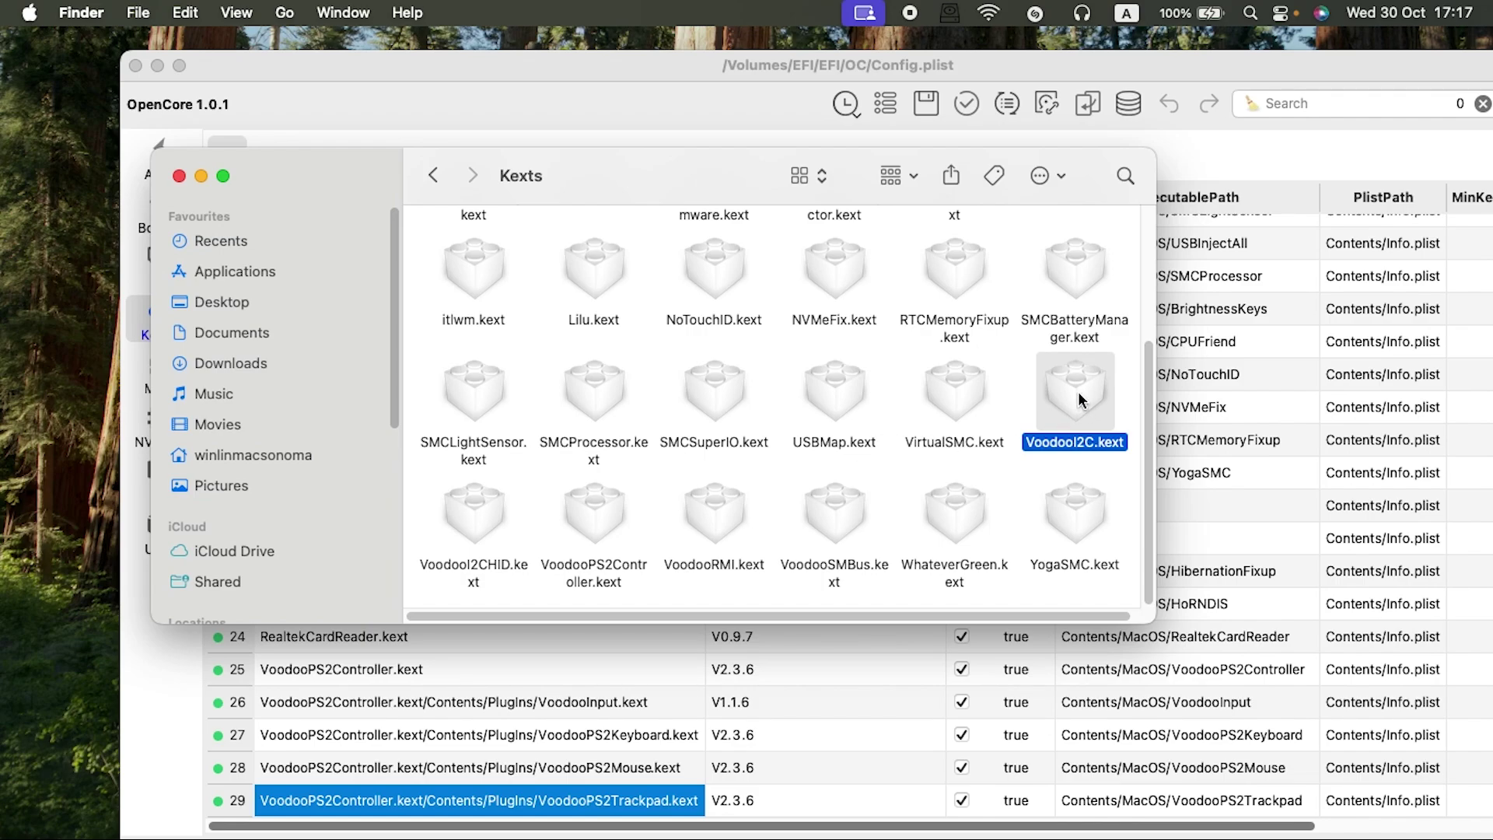
left_click(468, 572)
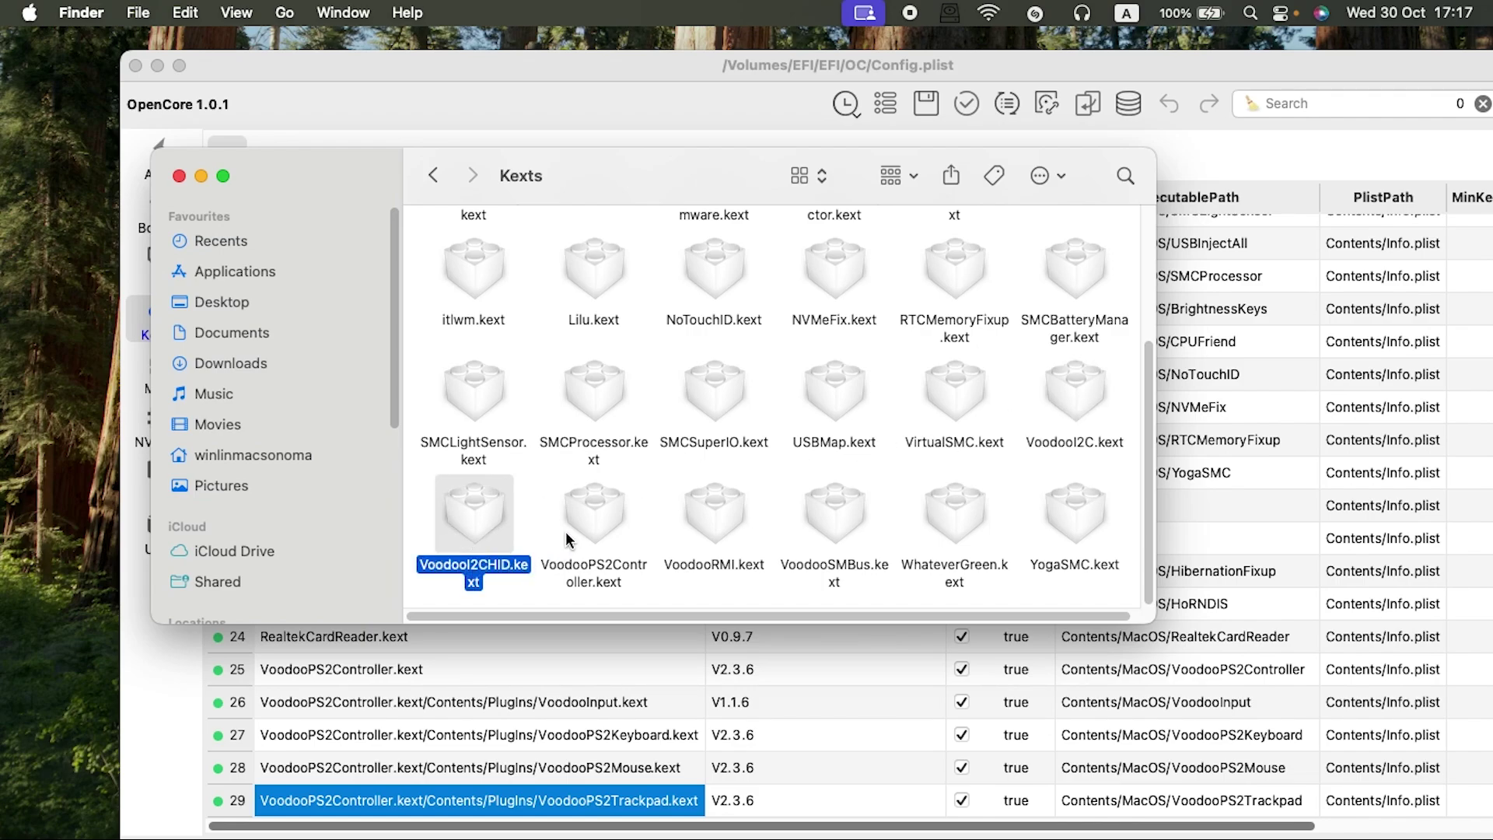
left_click(598, 523)
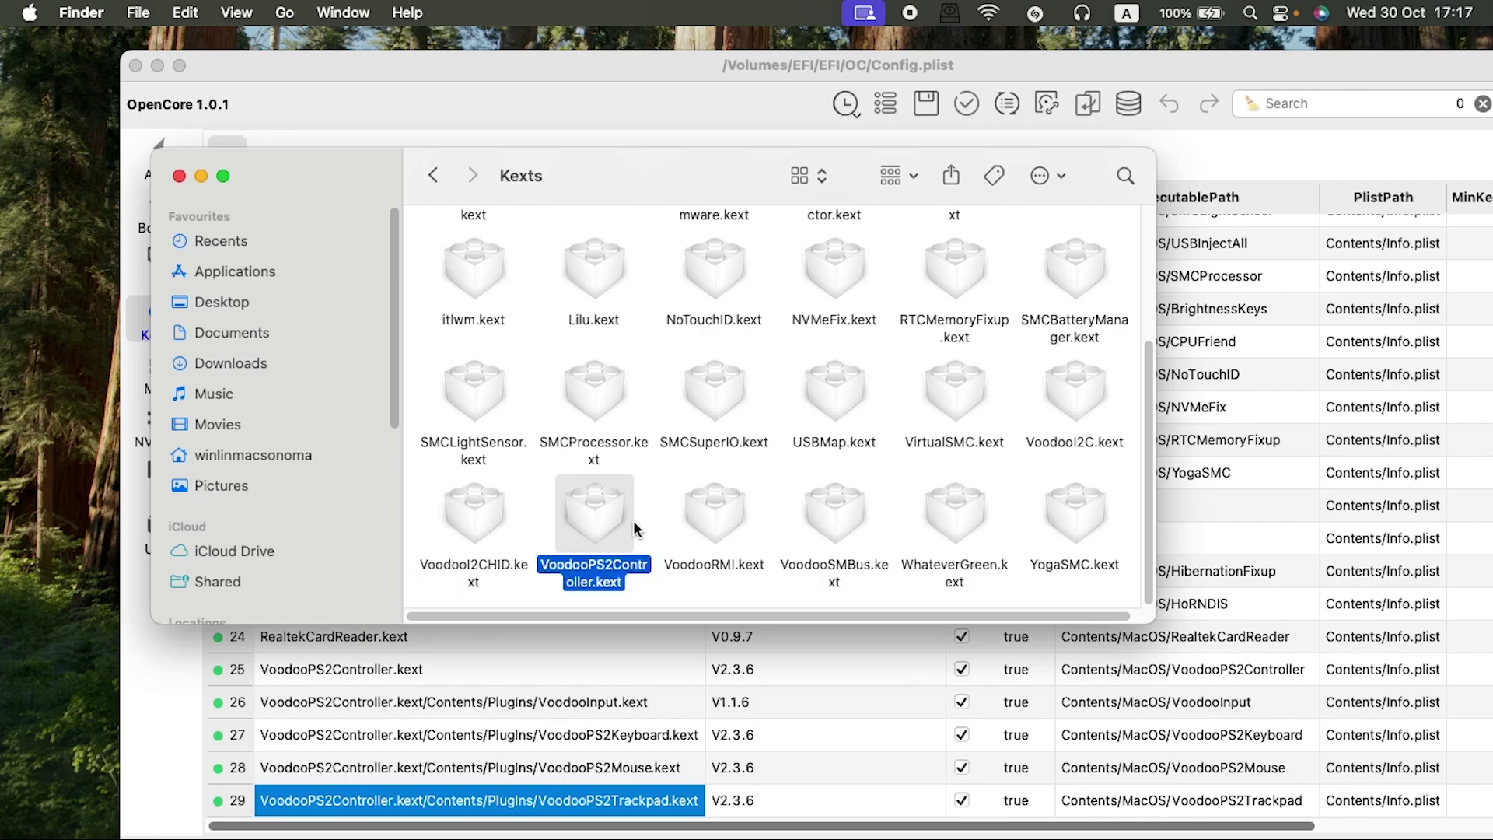
left_click(720, 525)
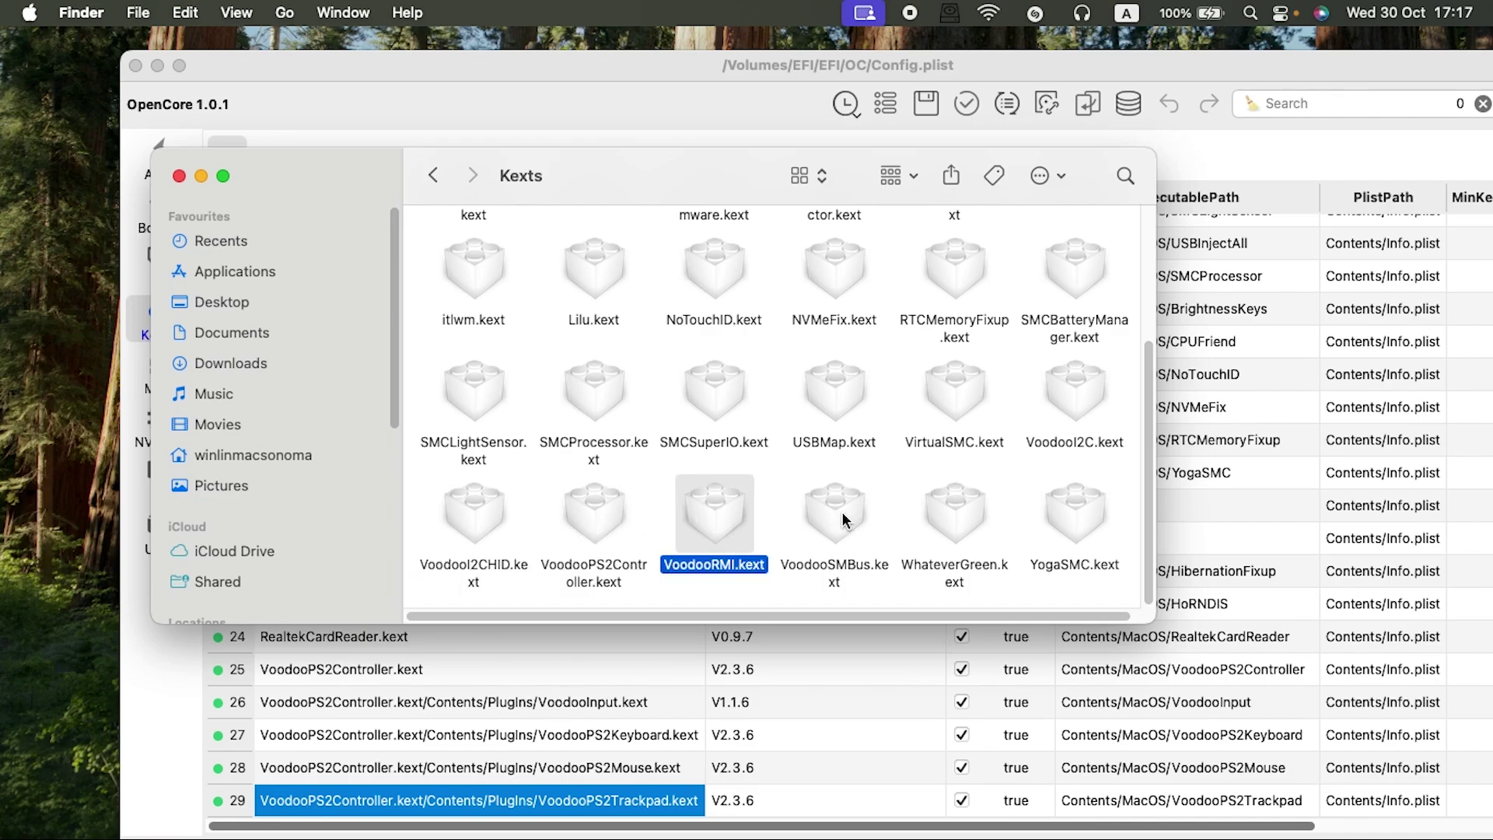
left_click(845, 519)
- Go back to the OC folder and close the currently open OpenCore config editor
left_click(433, 175)
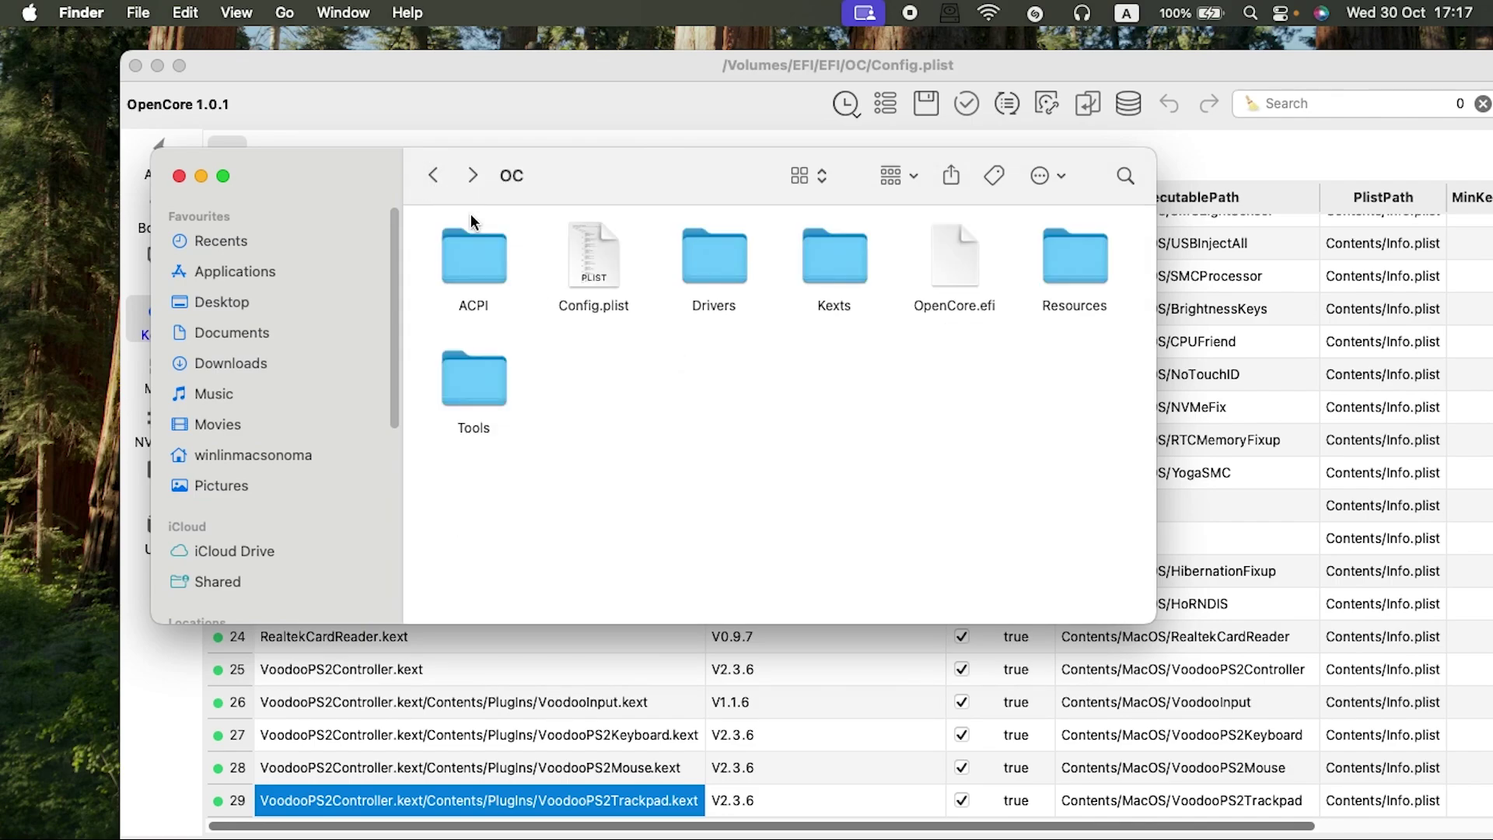
left_click(590, 75)
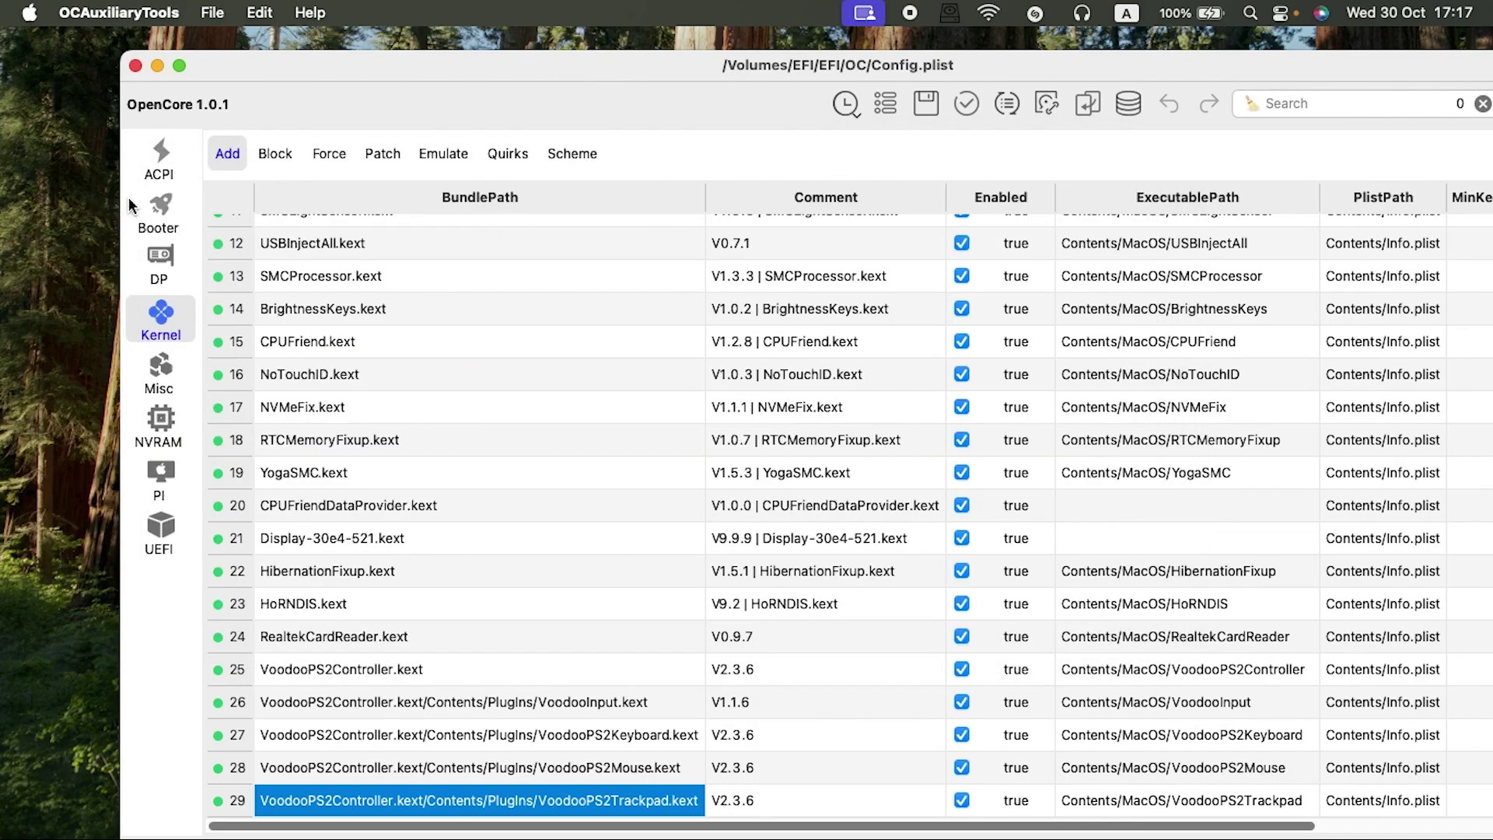
left_click(136, 66)
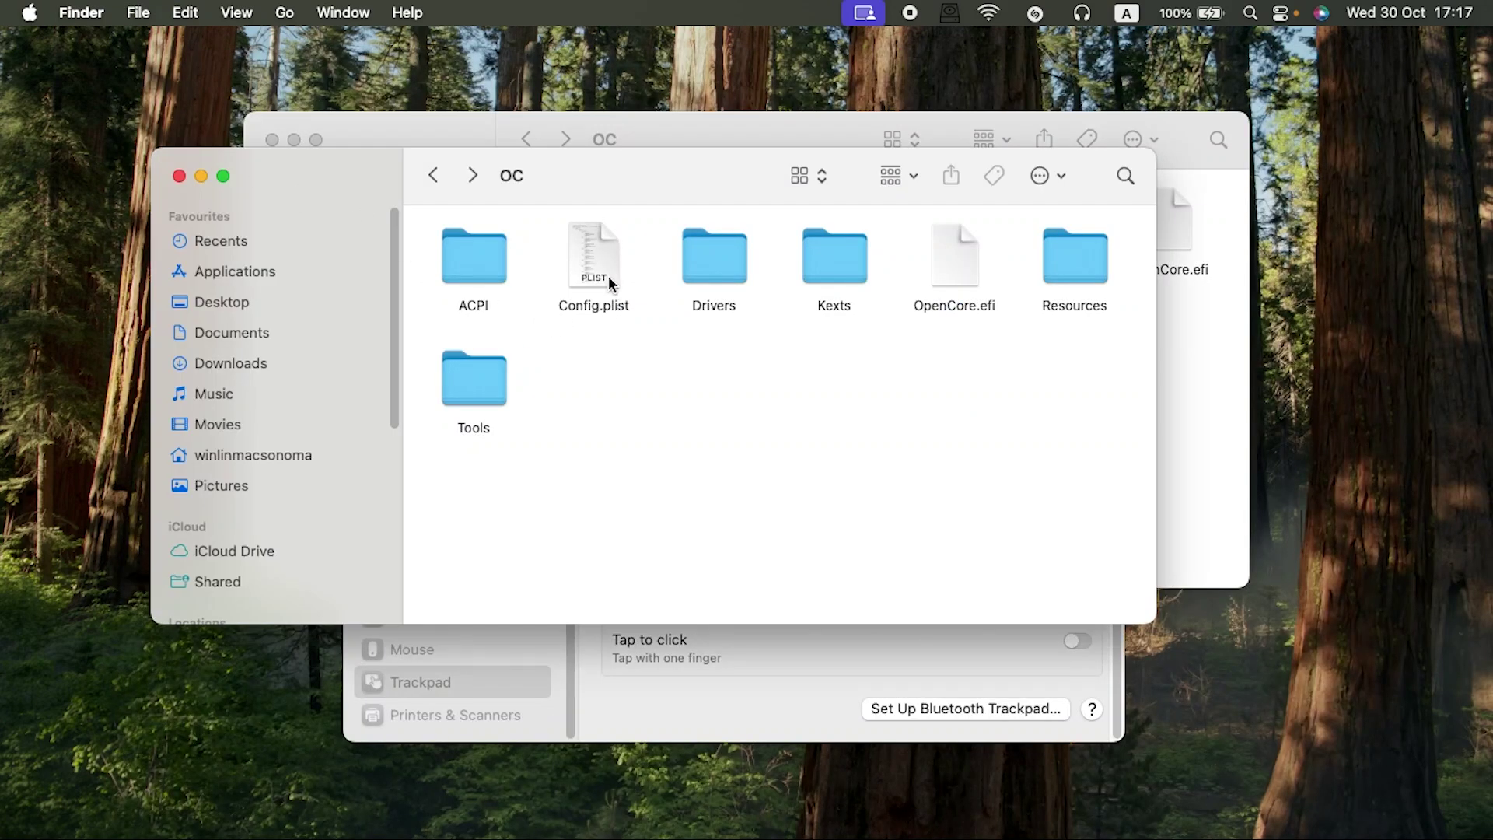
- Open the backup's Config.plist from the OC folder with Cmd+O
left_click_drag(661, 204, 689, 298)
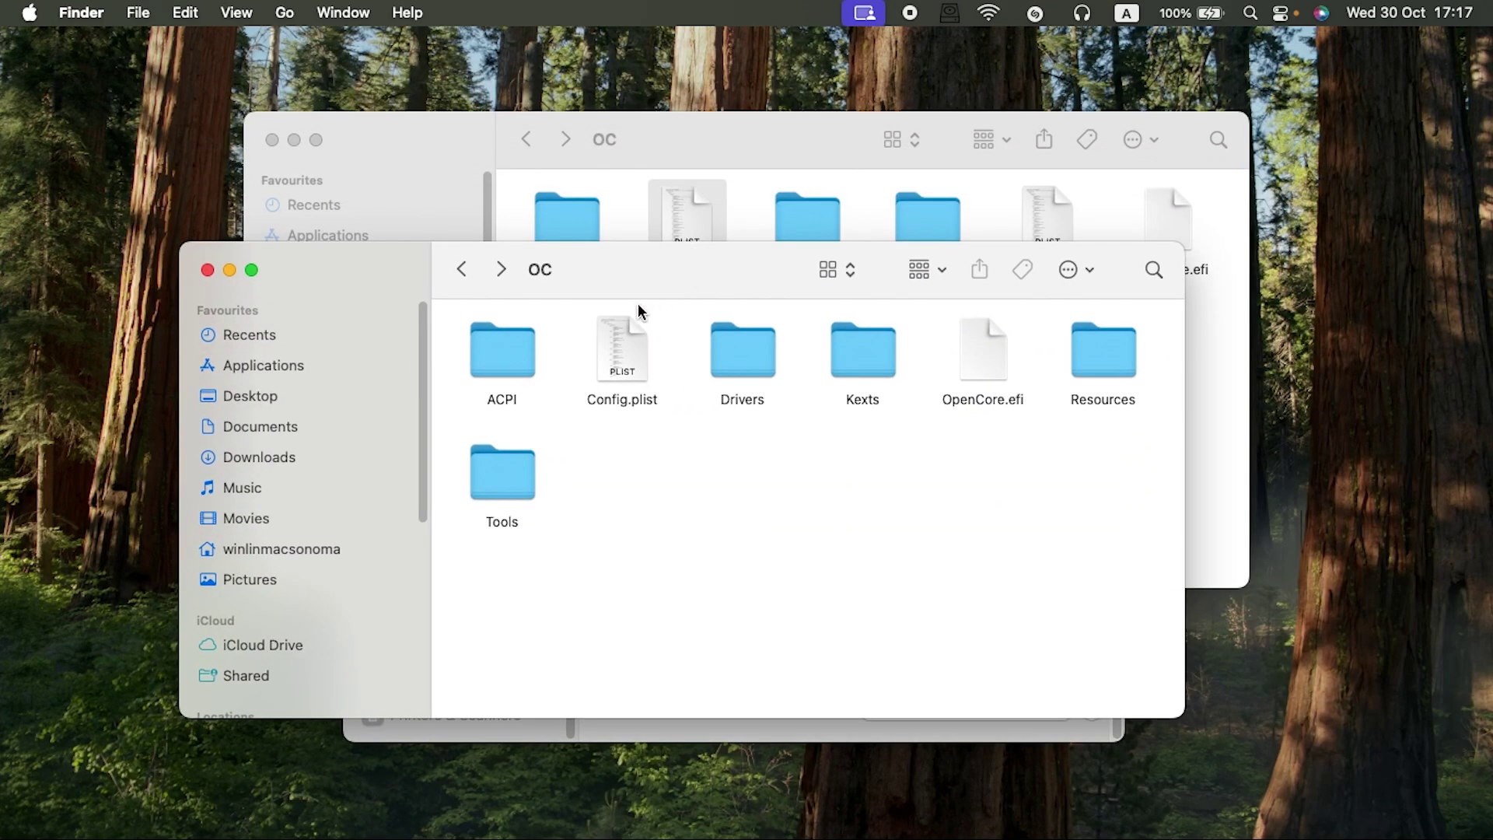
left_click(295, 142)
left_click(619, 344)
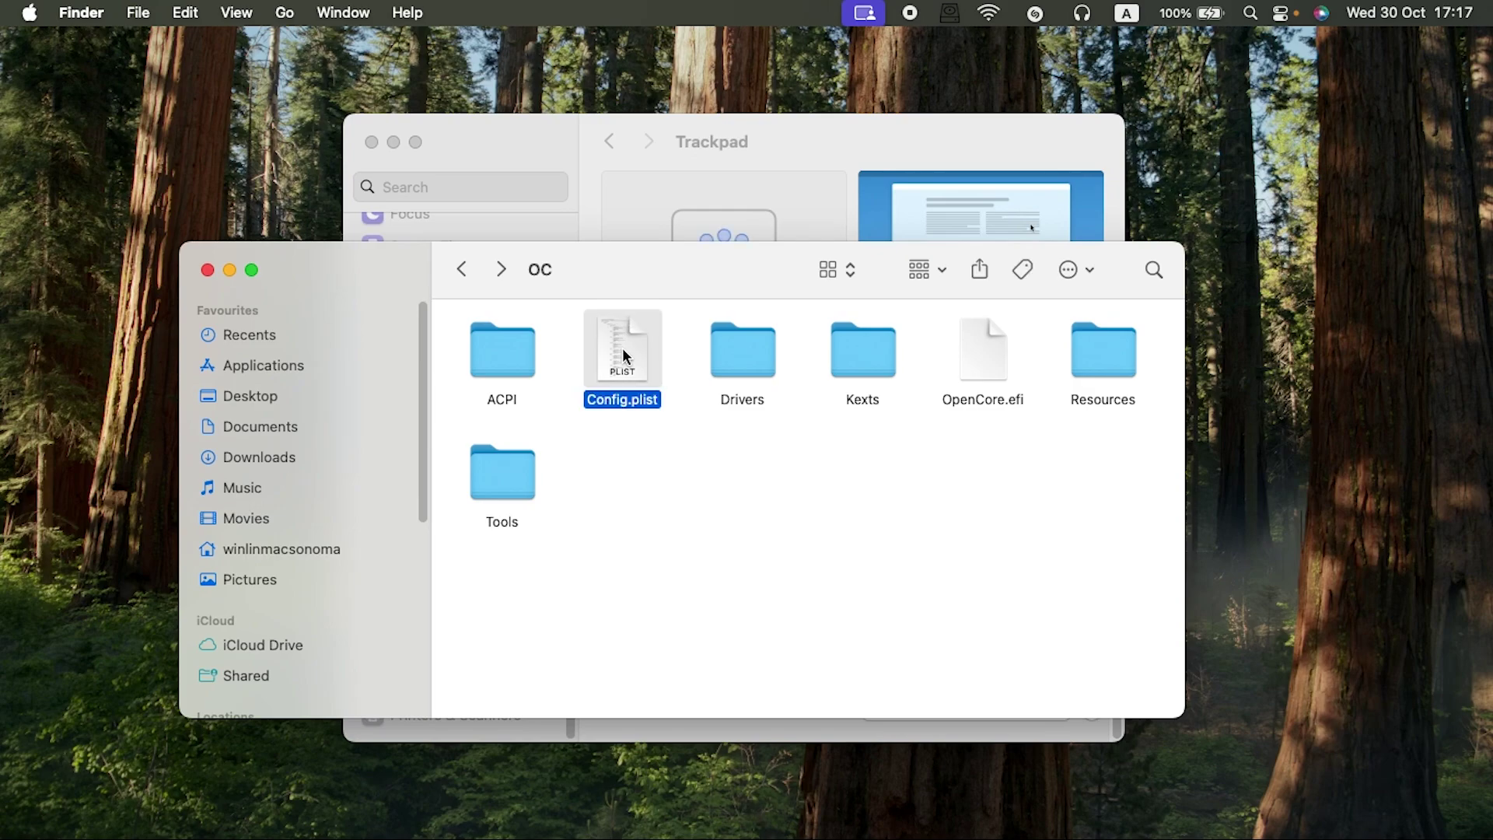
key("super+o")
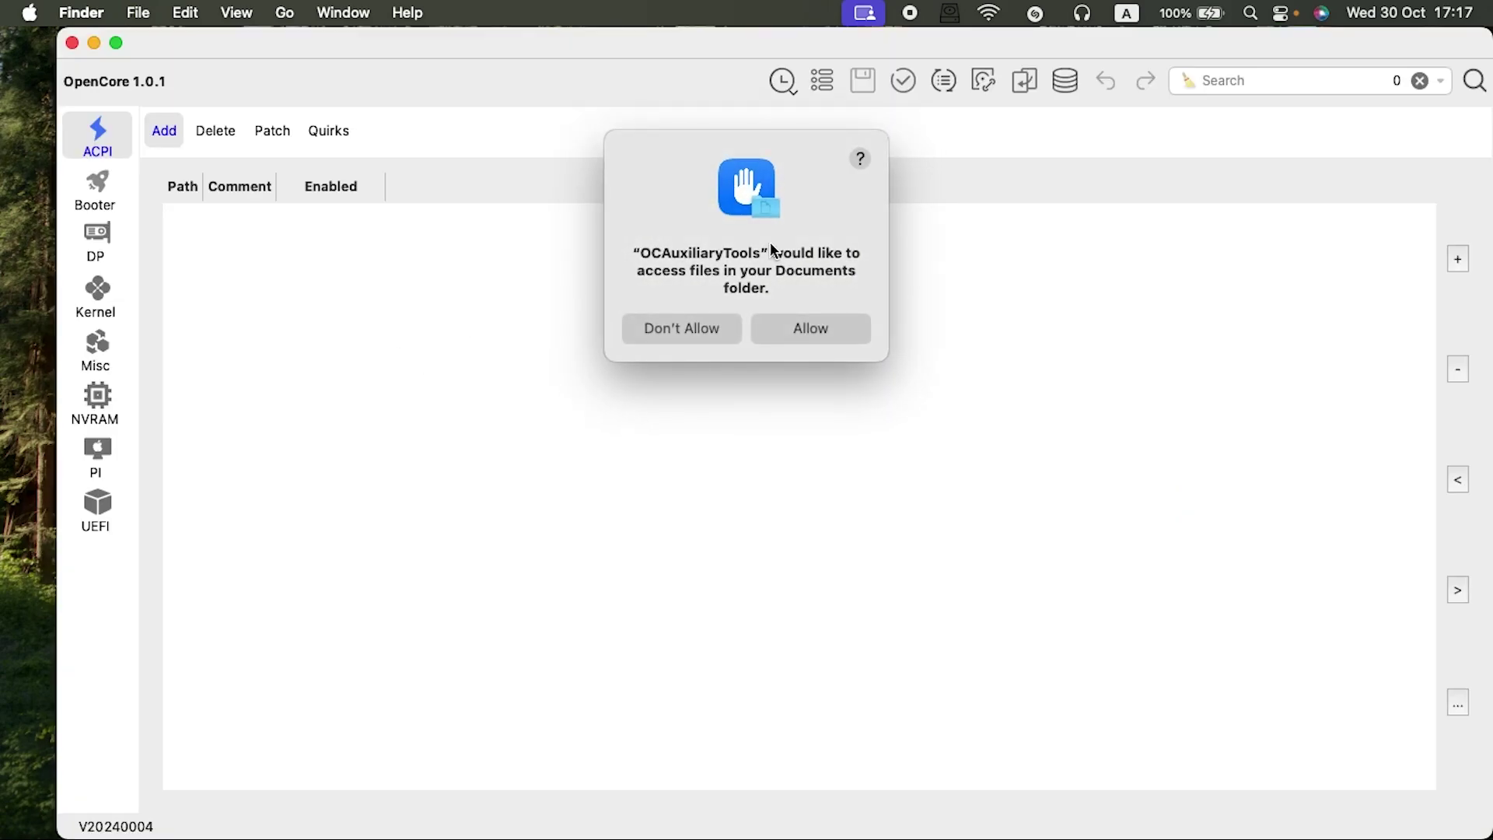
- Allow Documents folder access, then view the backup Config.plist's Kernel Add kext list
left_click(814, 330)
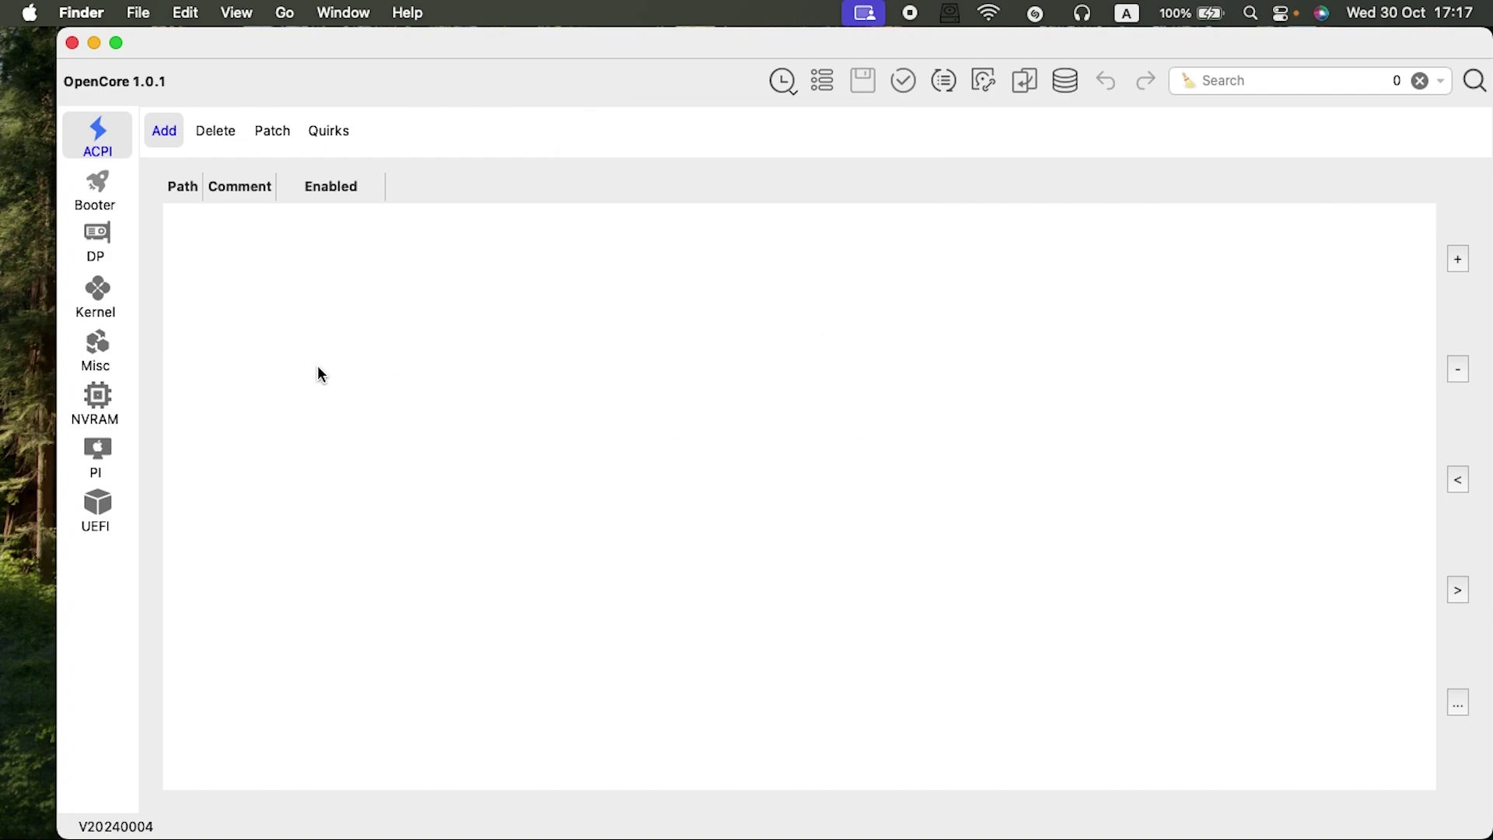
left_click(97, 299)
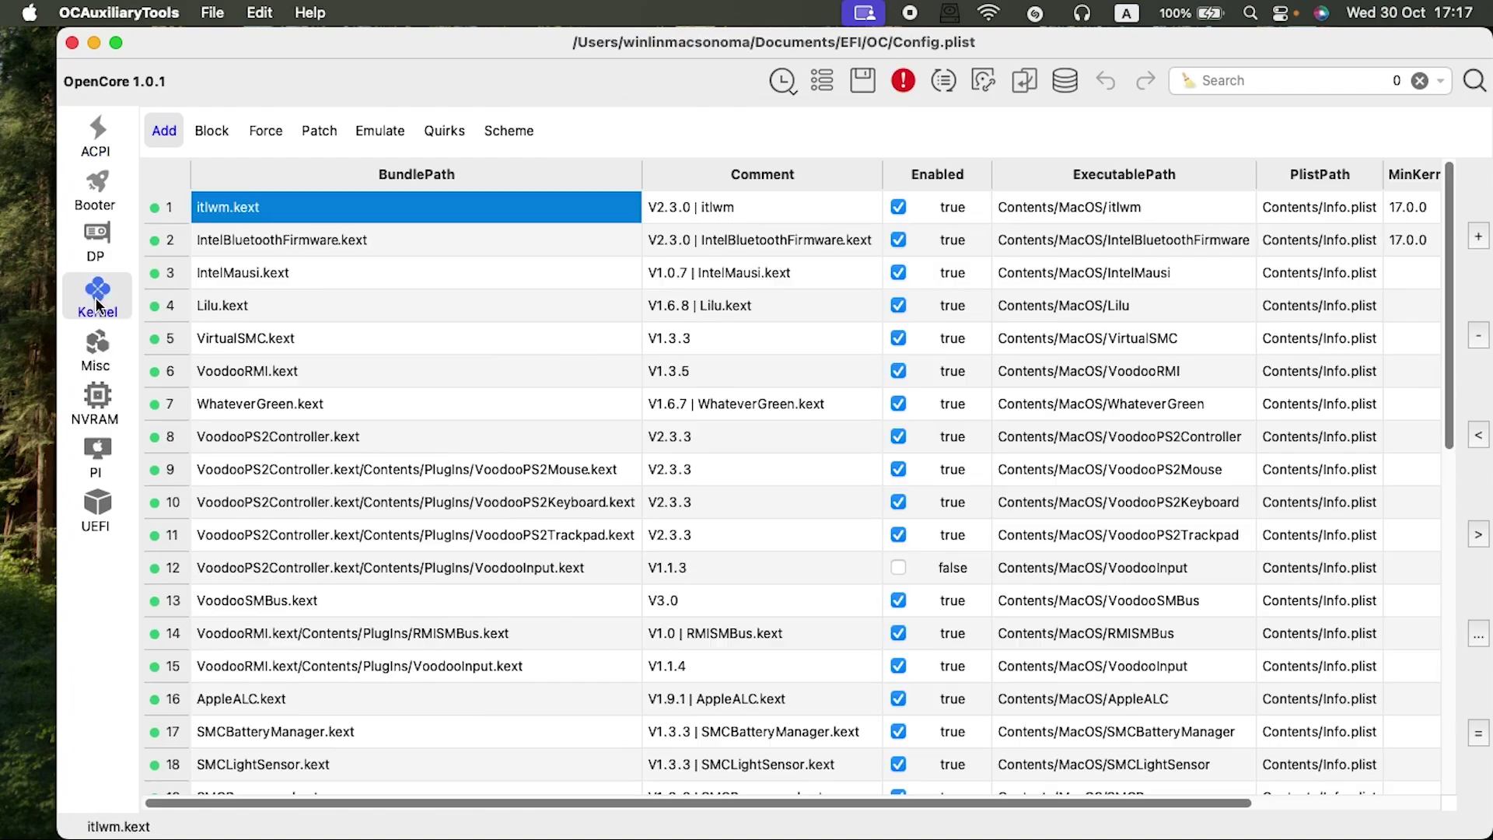
scroll(409, 441, "down", 5)
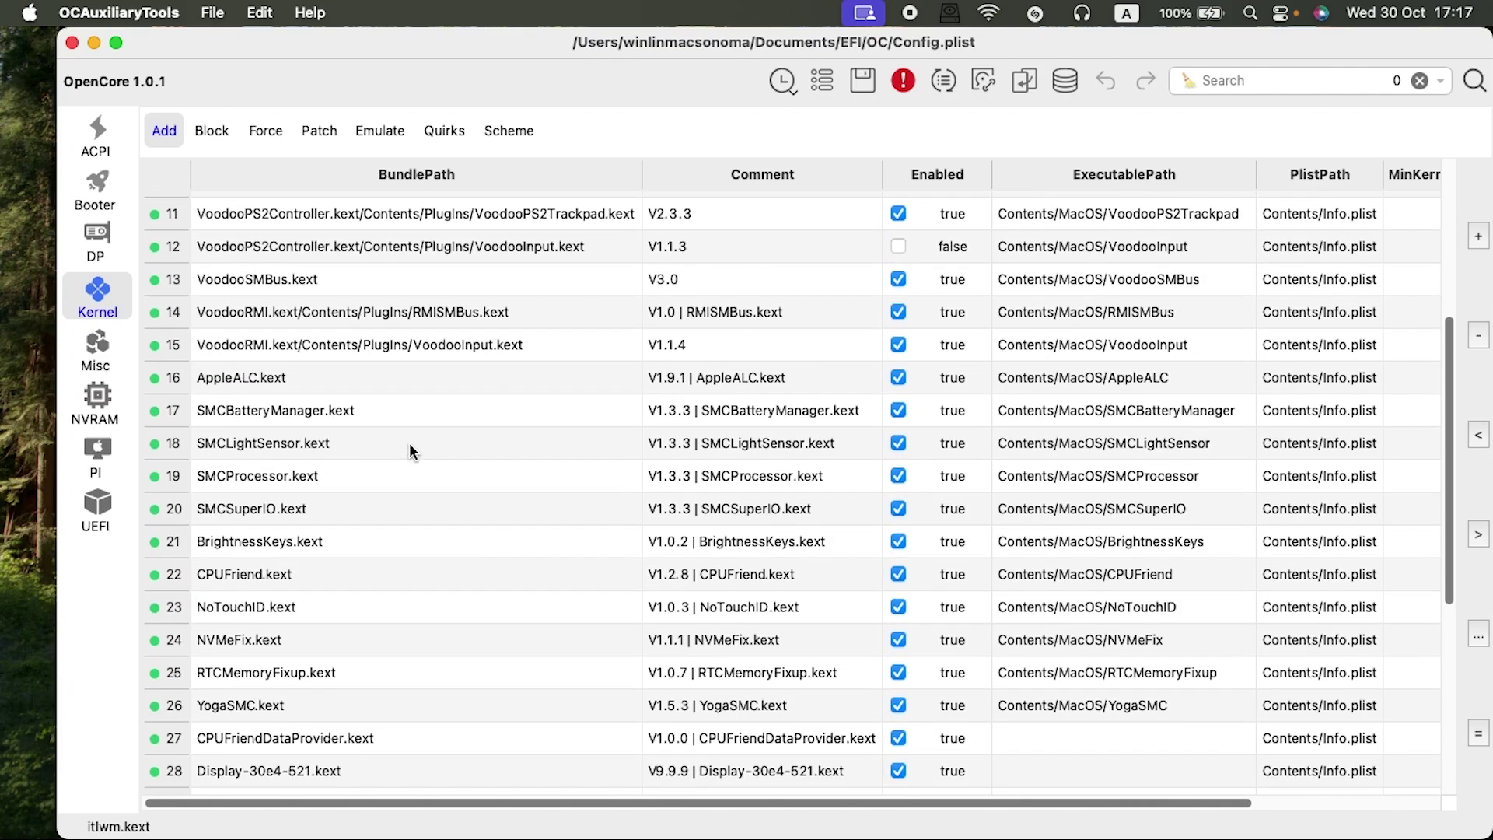
scroll(409, 442, "up", 2)
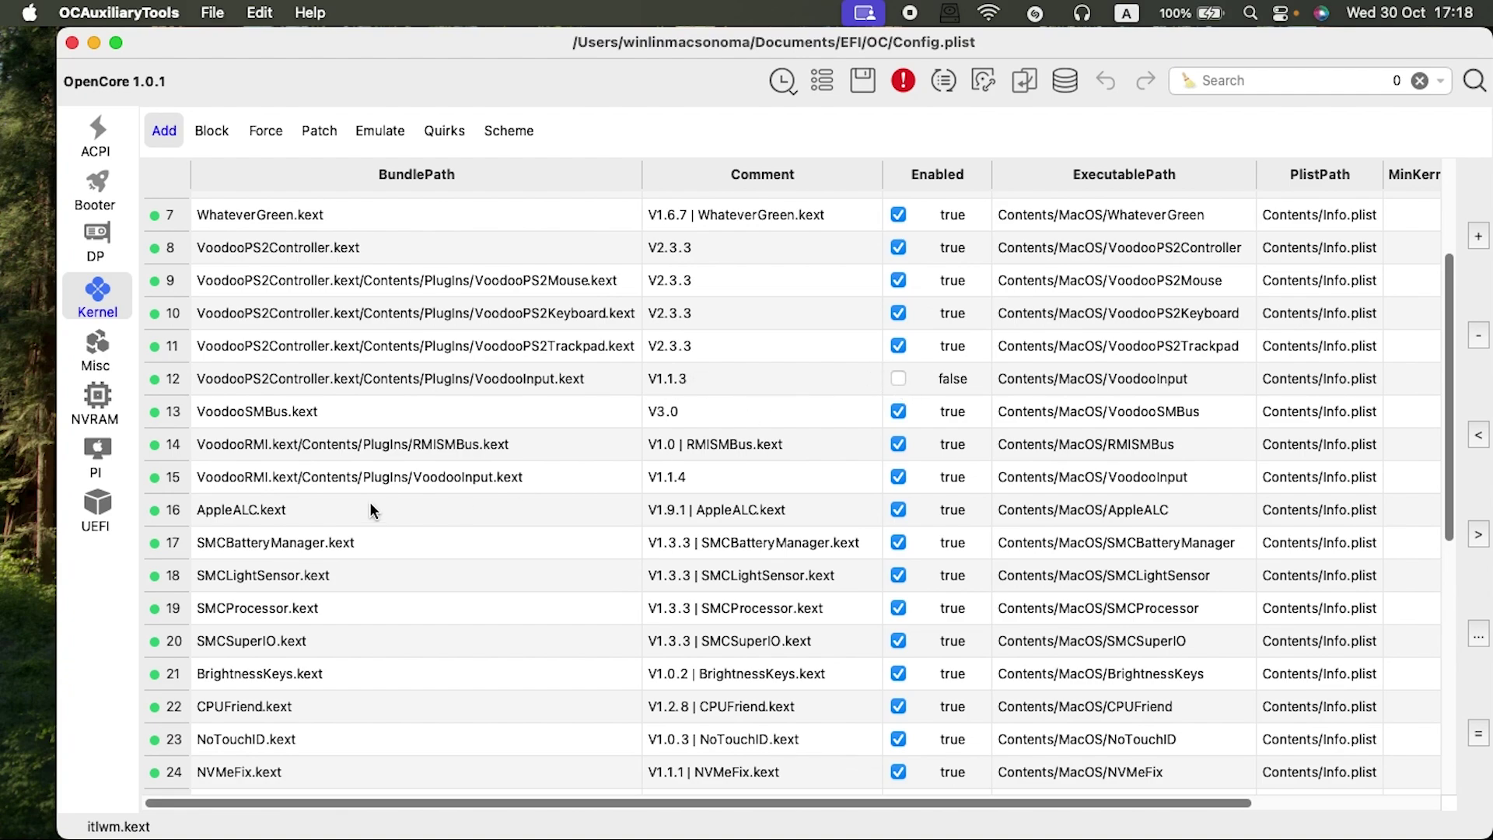
left_click(290, 418)
left_click(314, 445)
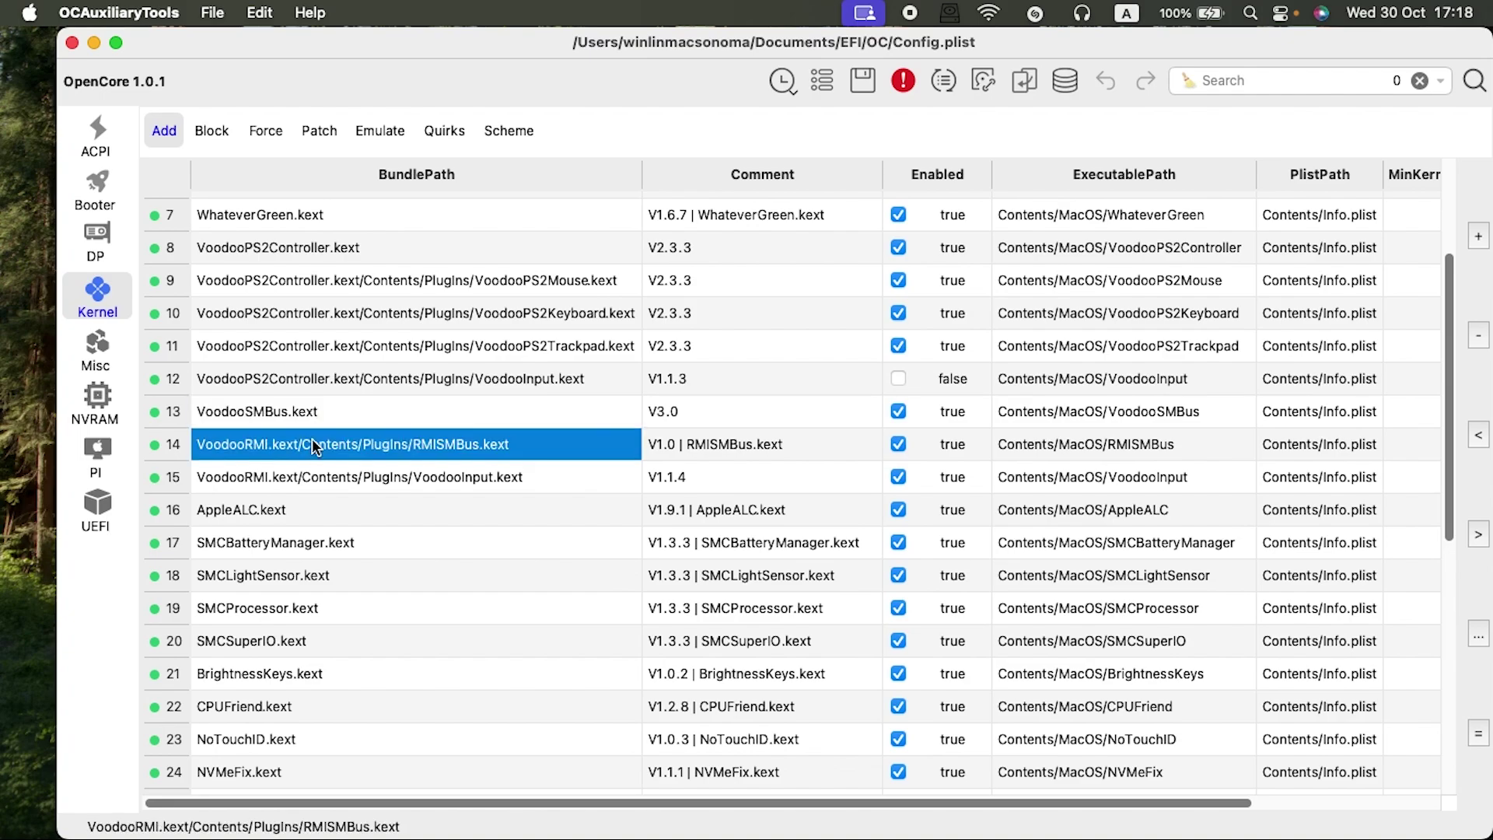
left_click(311, 474)
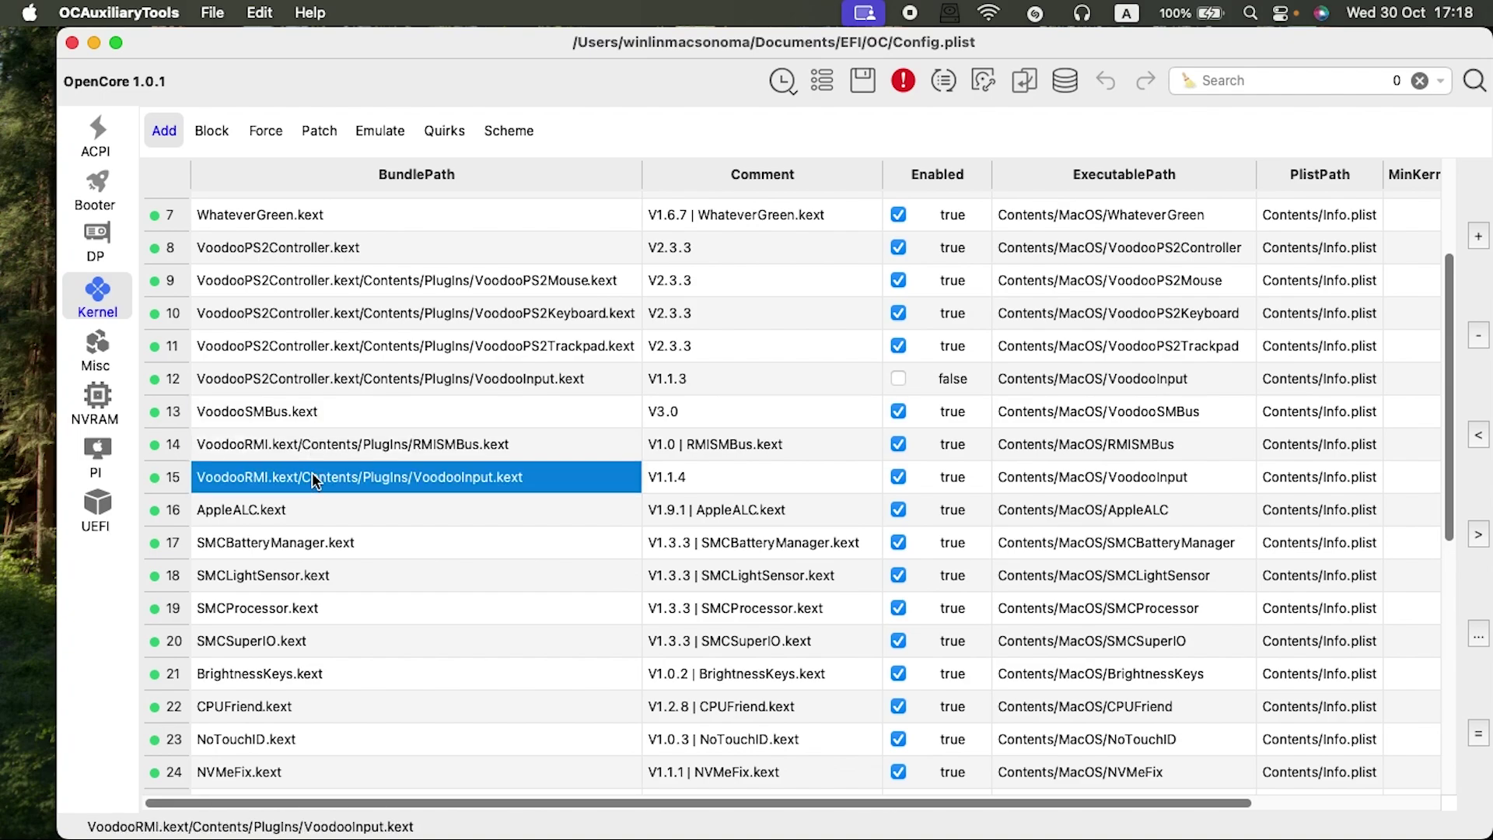
scroll(311, 473, "up", 2)
scroll(311, 474, "up", 1)
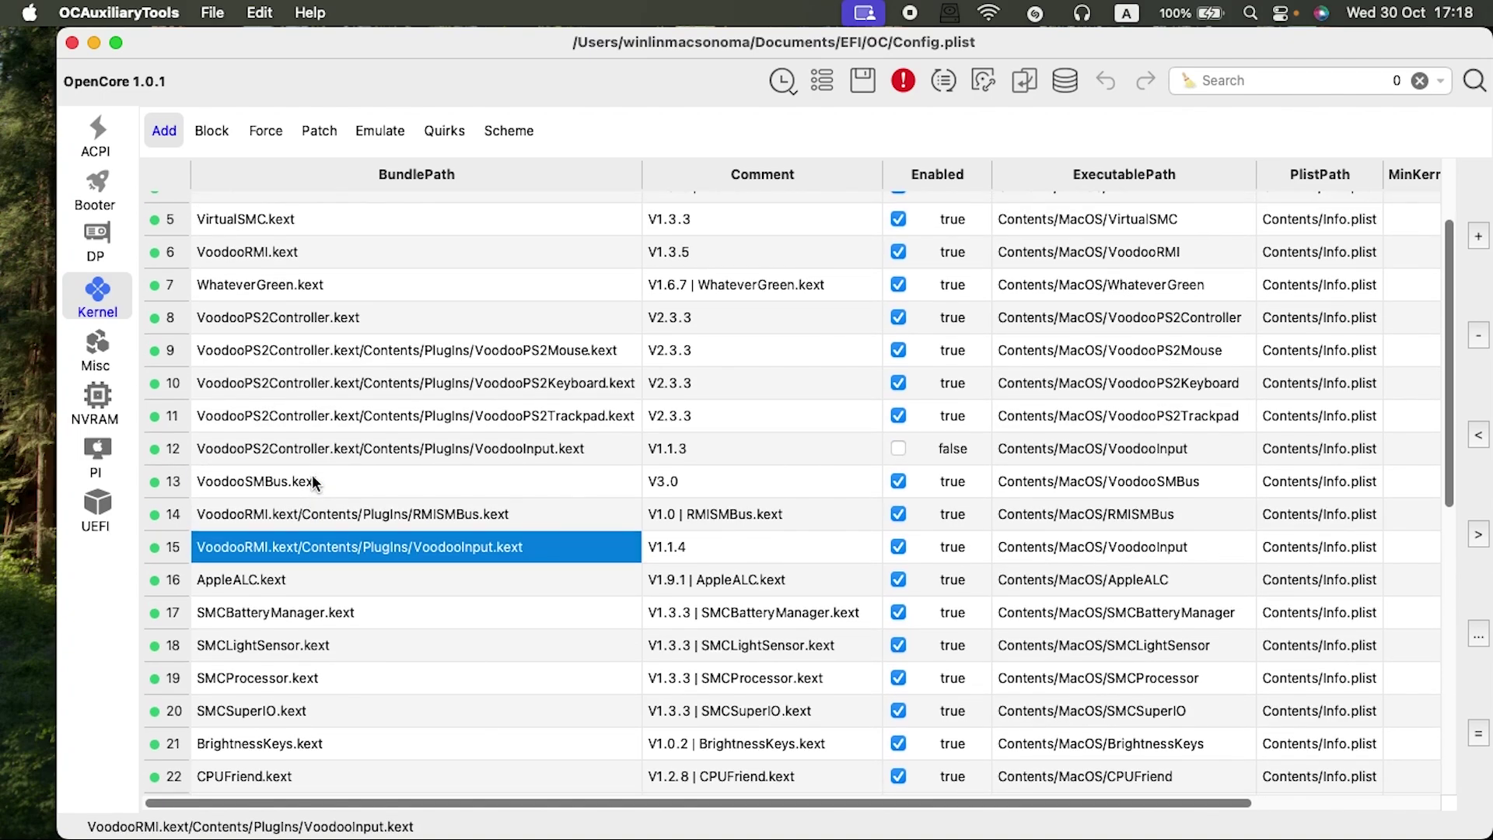
scroll(312, 470, "down", 4)
scroll(312, 467, "down", 10)
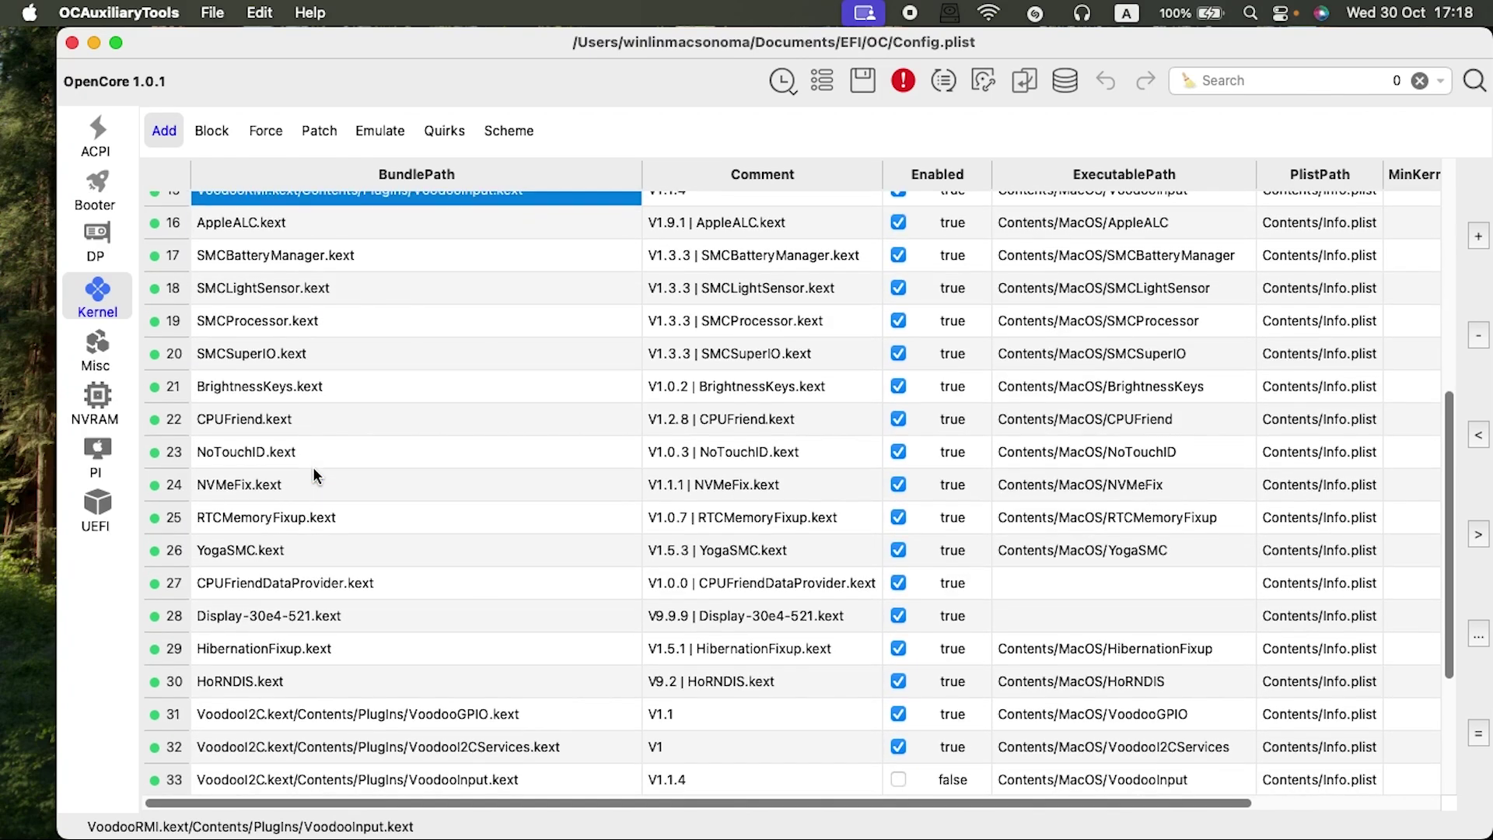
left_click(308, 482)
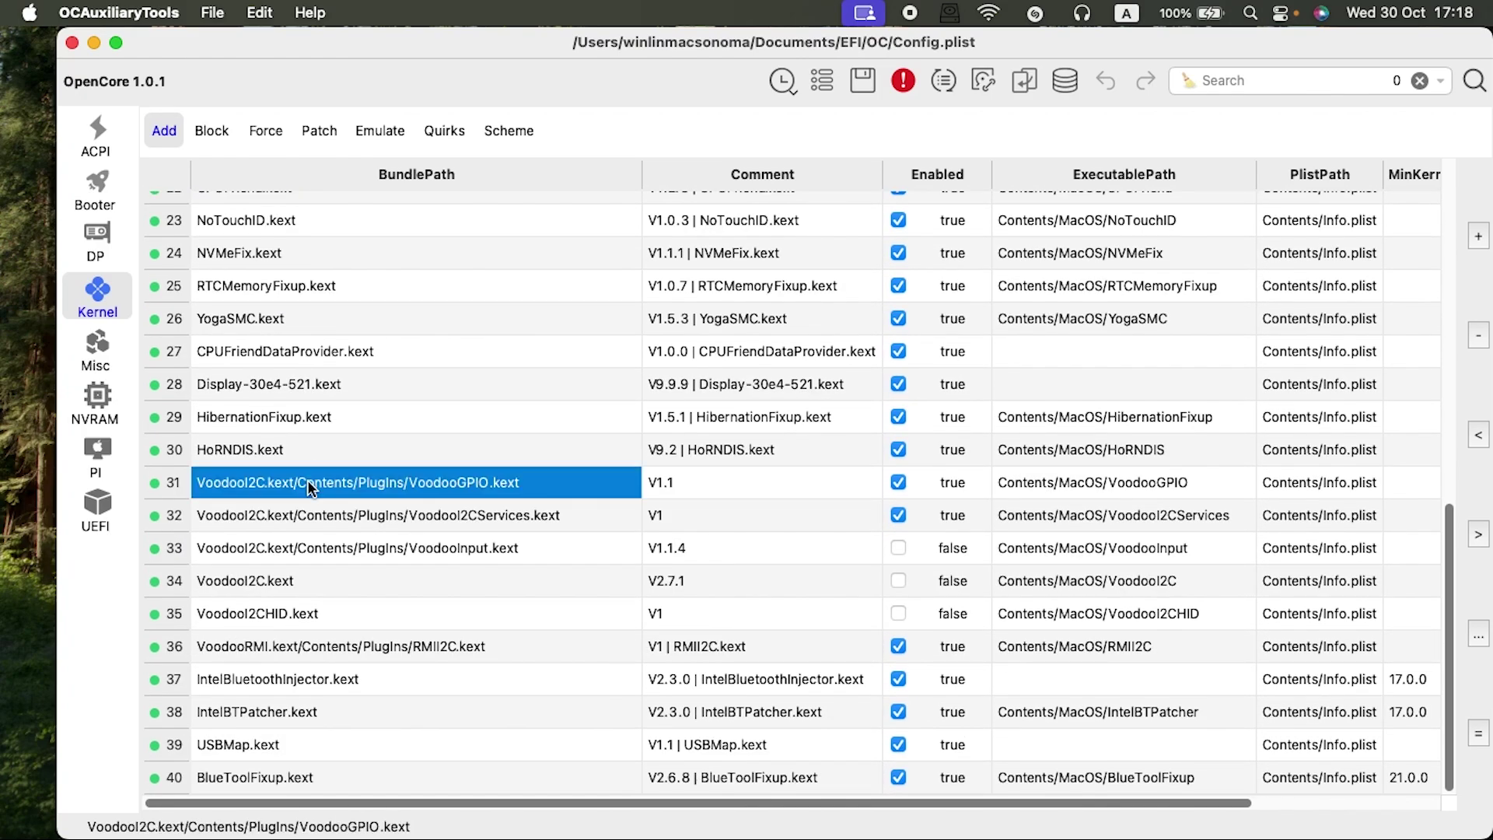
left_click(286, 516)
left_click(257, 576)
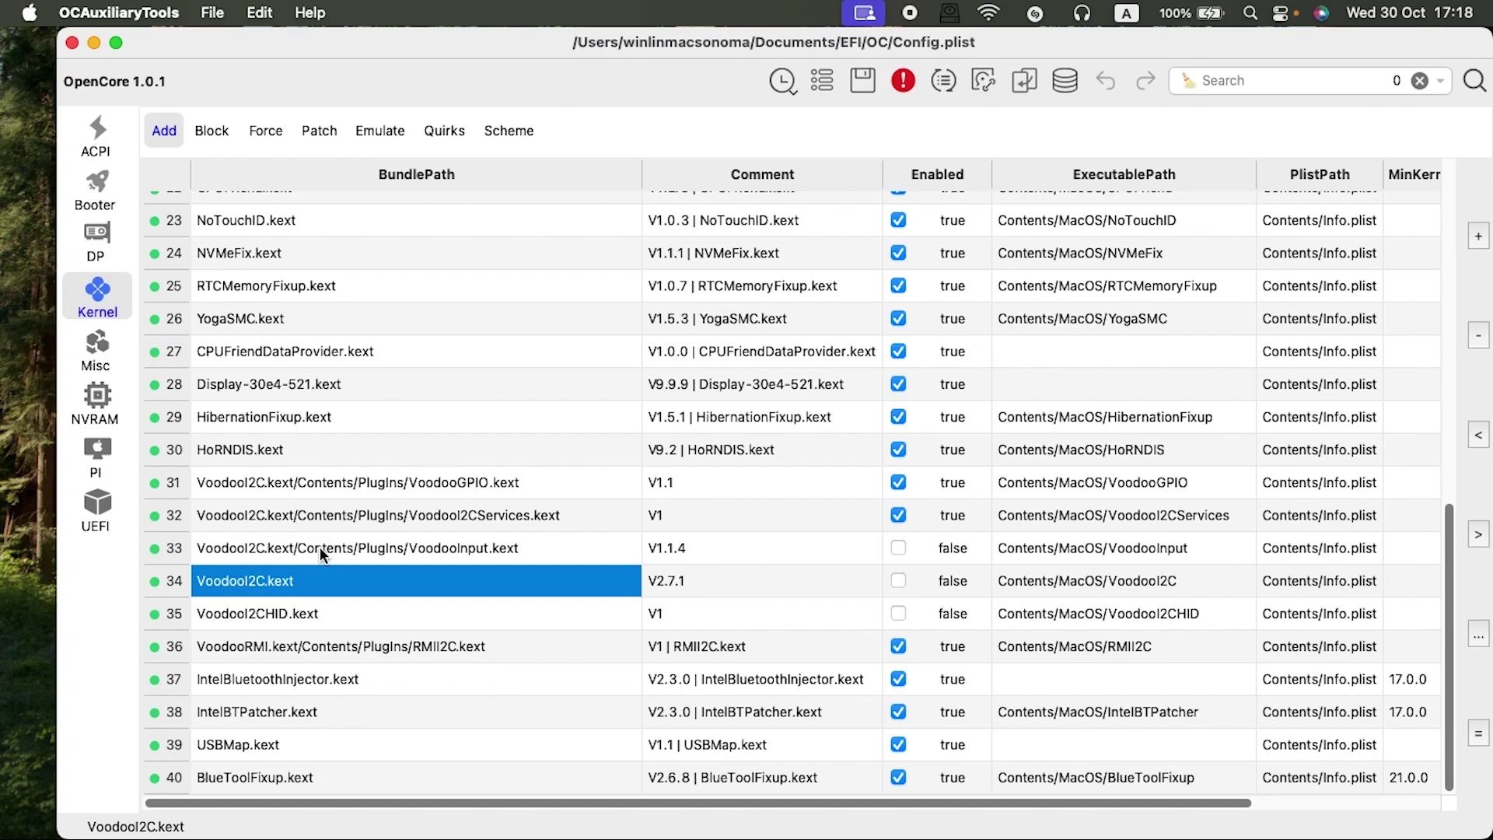
scroll(320, 547, "up", 5)
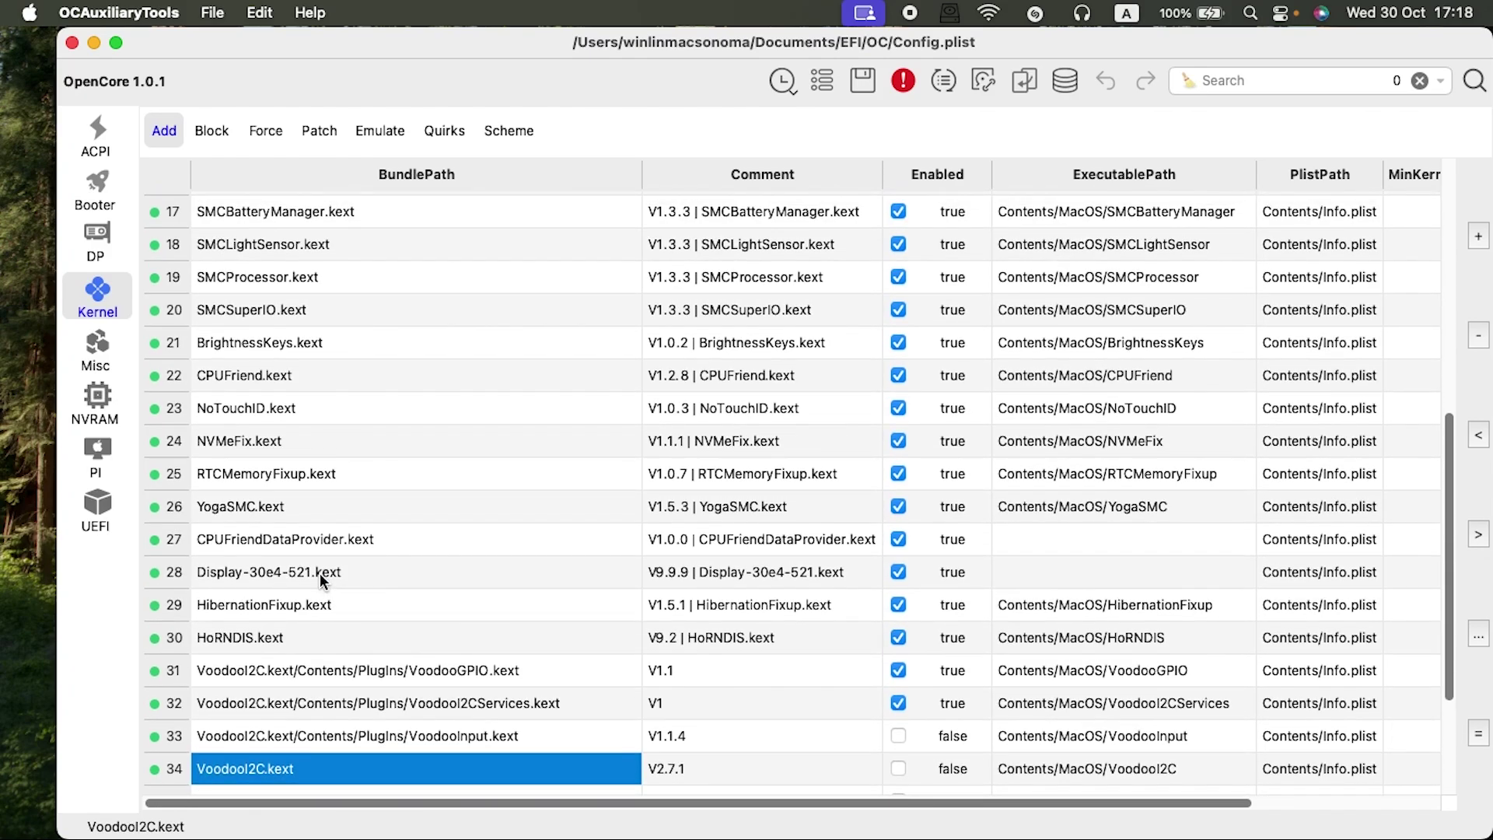
scroll(320, 573, "up", 8)
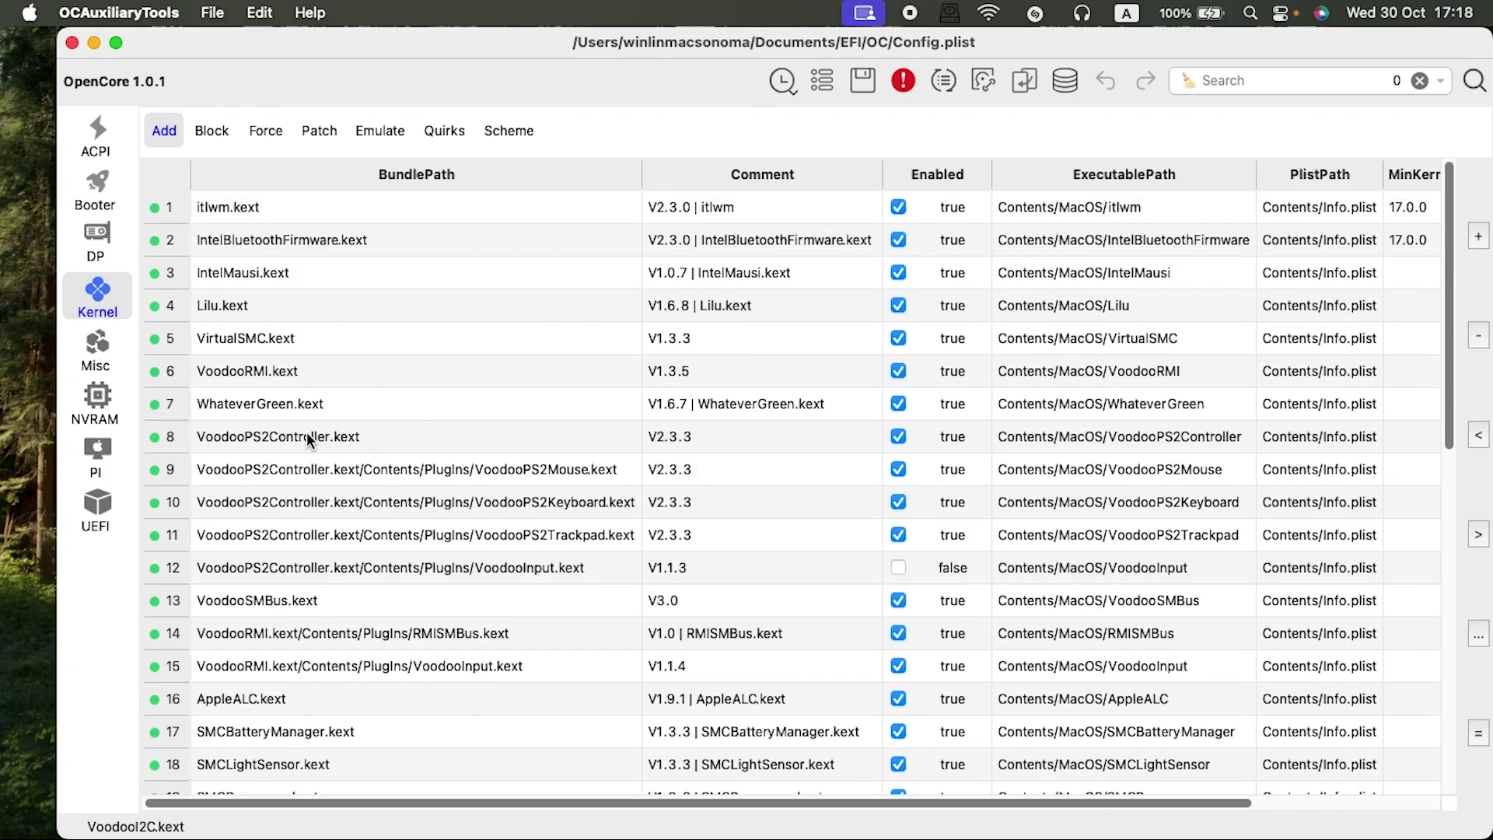
left_click(306, 433)
left_click(364, 467)
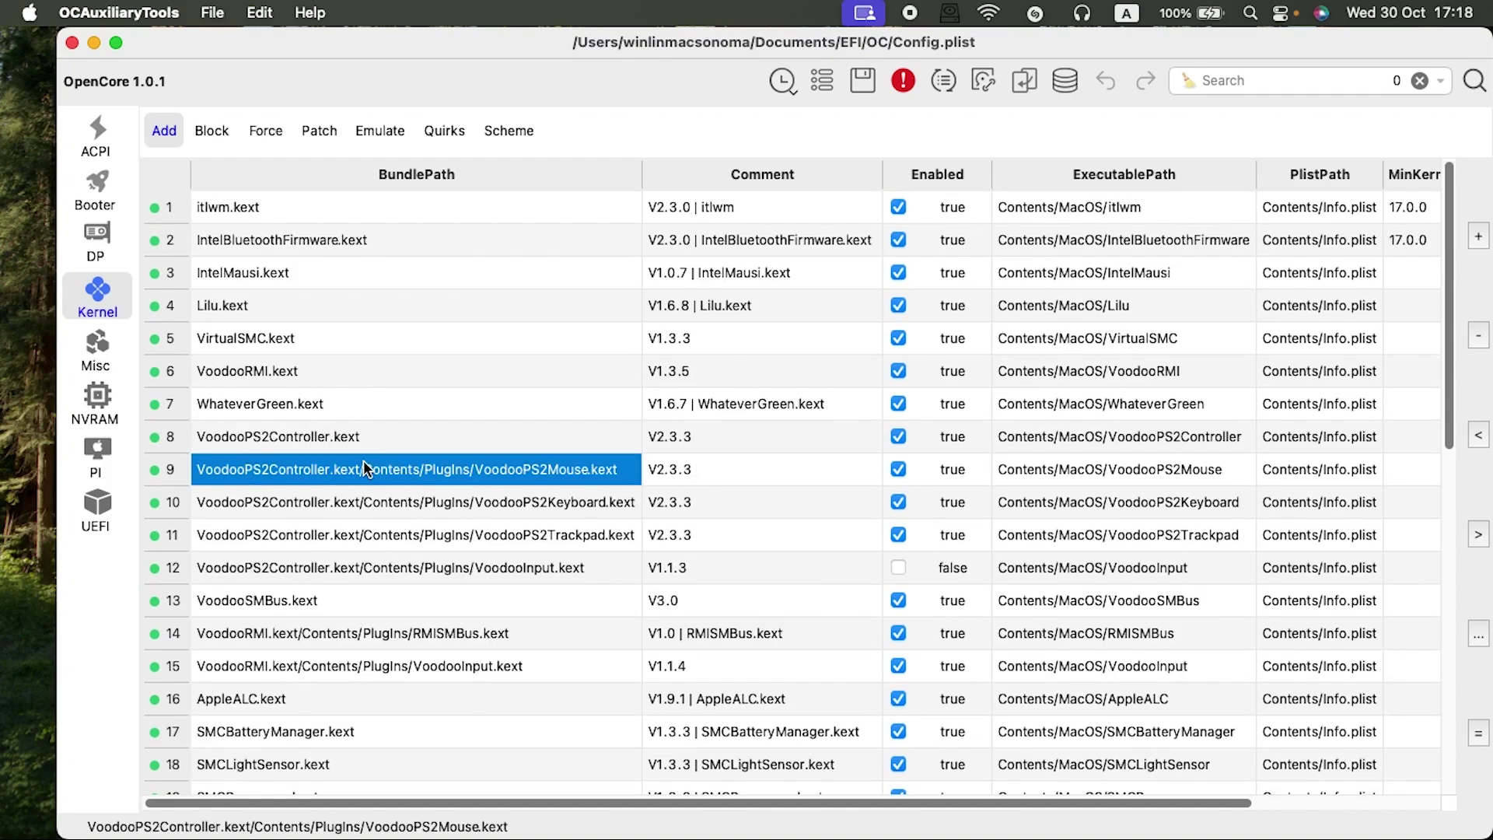
left_click(379, 500)
left_click(390, 535)
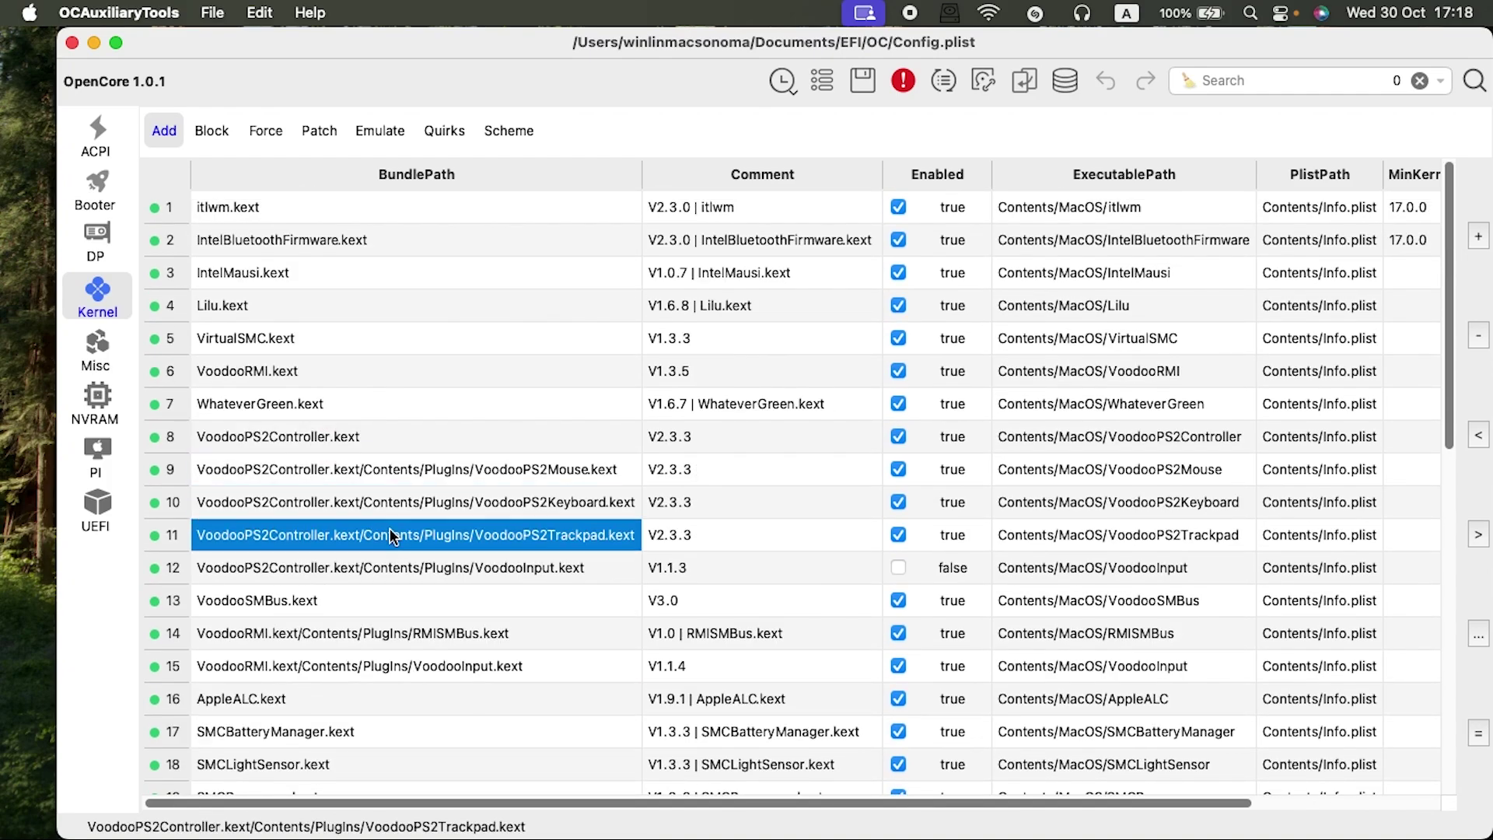
left_click(476, 568)
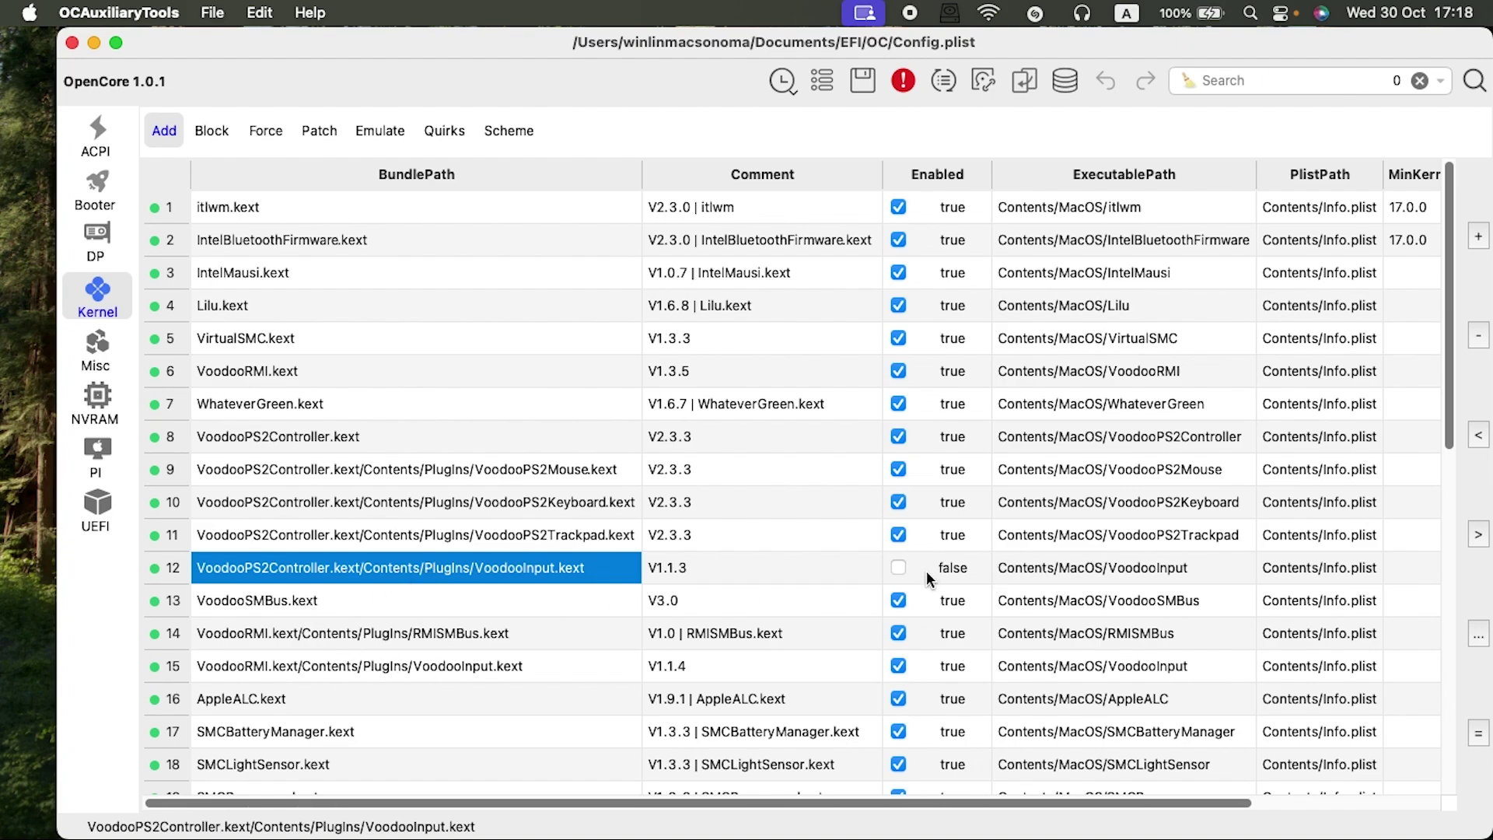
- Quit OCAuxiliaryTools and return to the Trackpad settings window
left_click(118, 21)
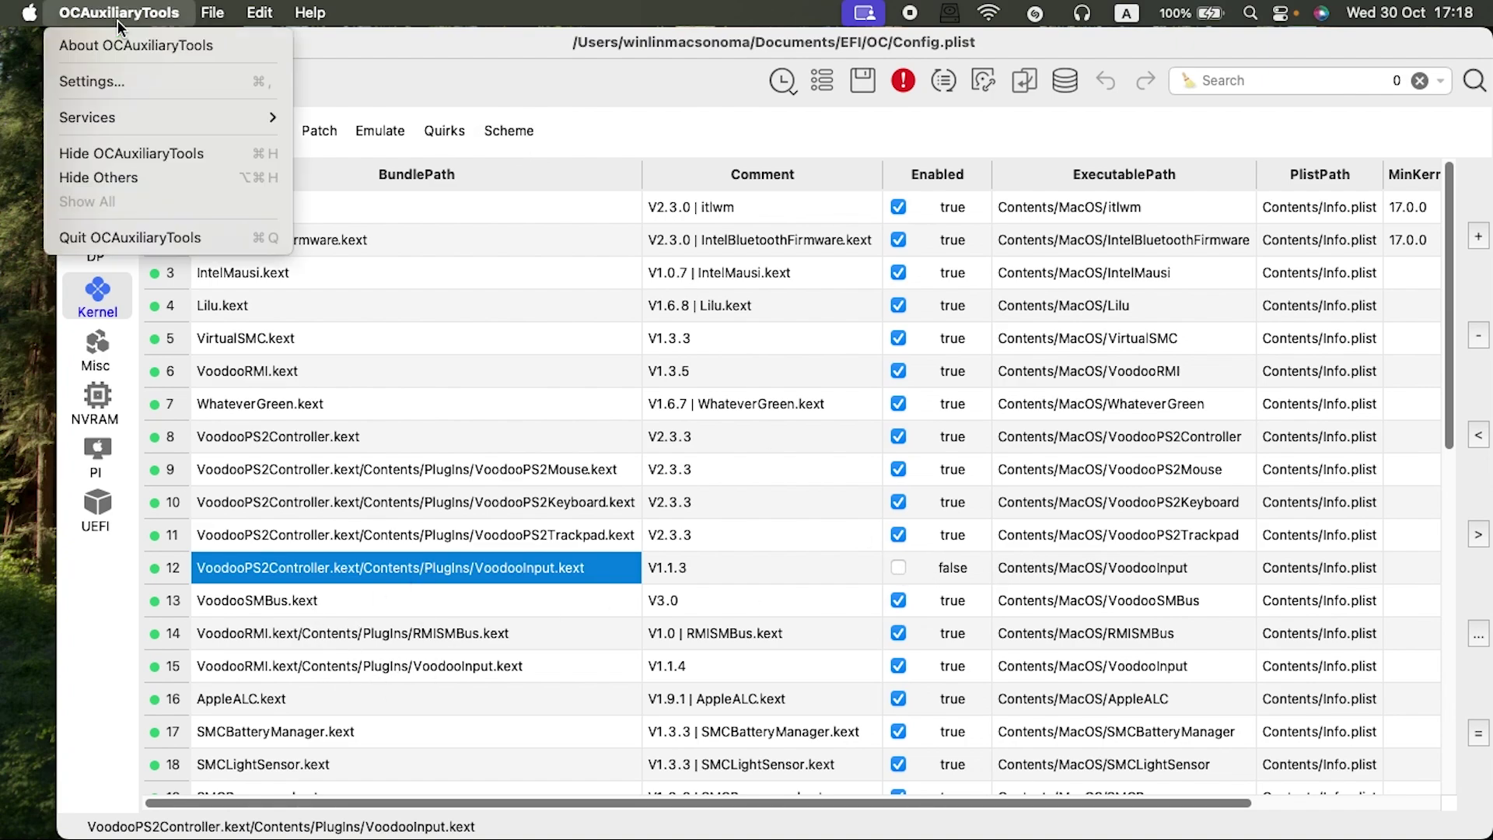
left_click(147, 245)
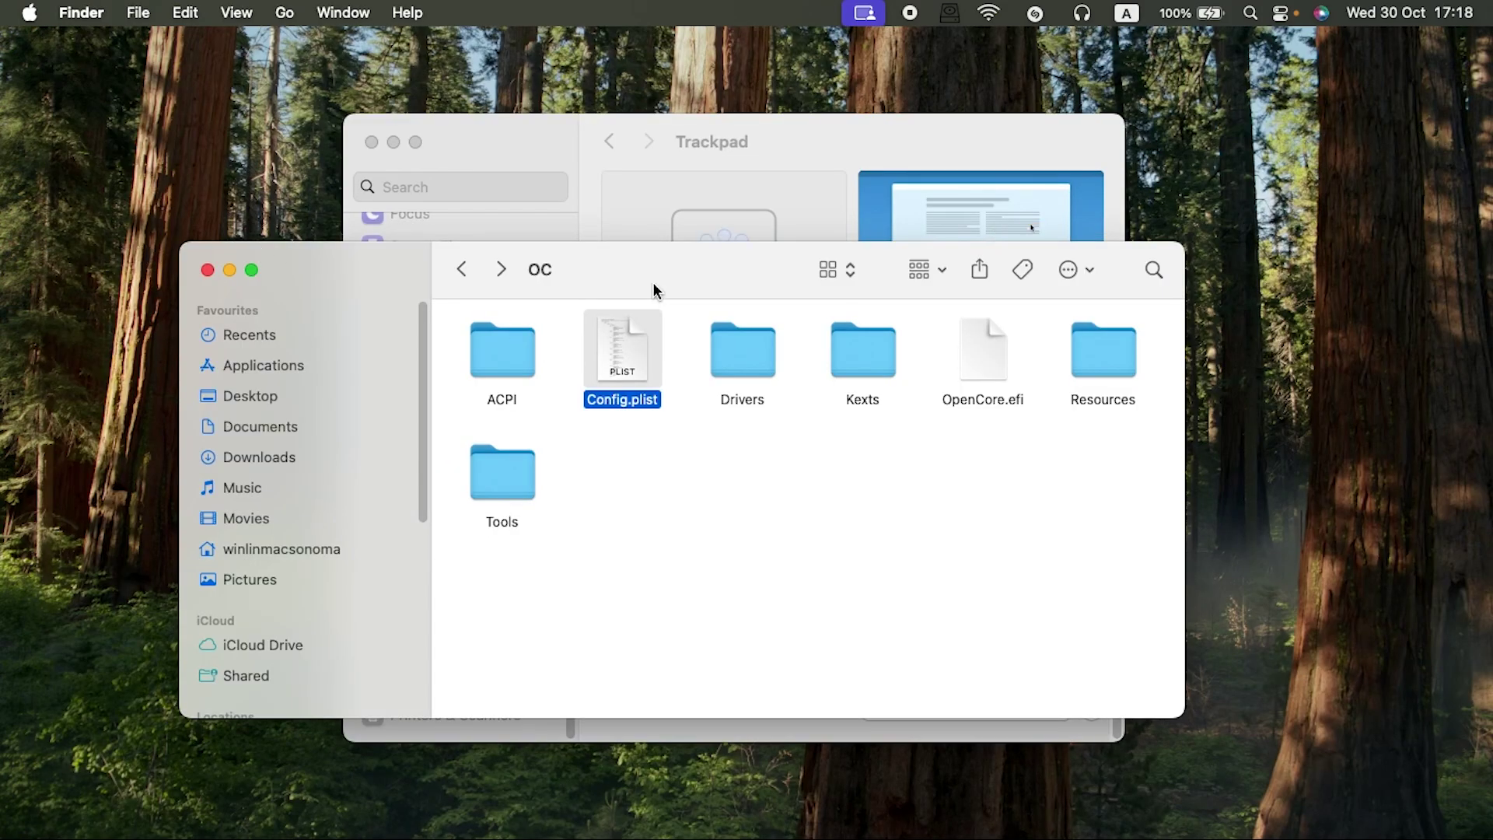
left_click(819, 151)
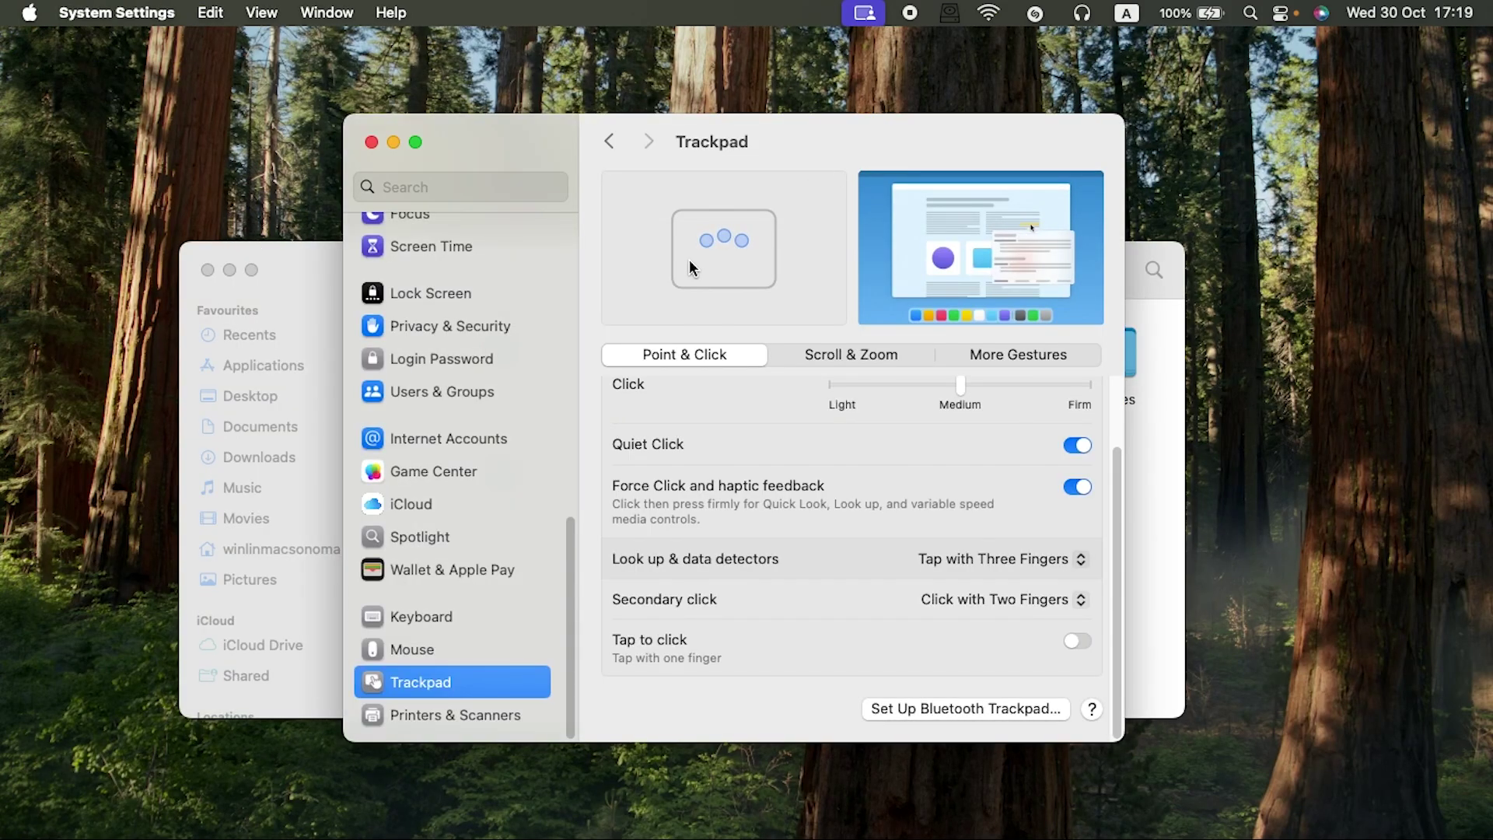
- Test the Mission Control and secondary-click gestures, then show the Scroll & Zoom options
key("ctrl+Up")
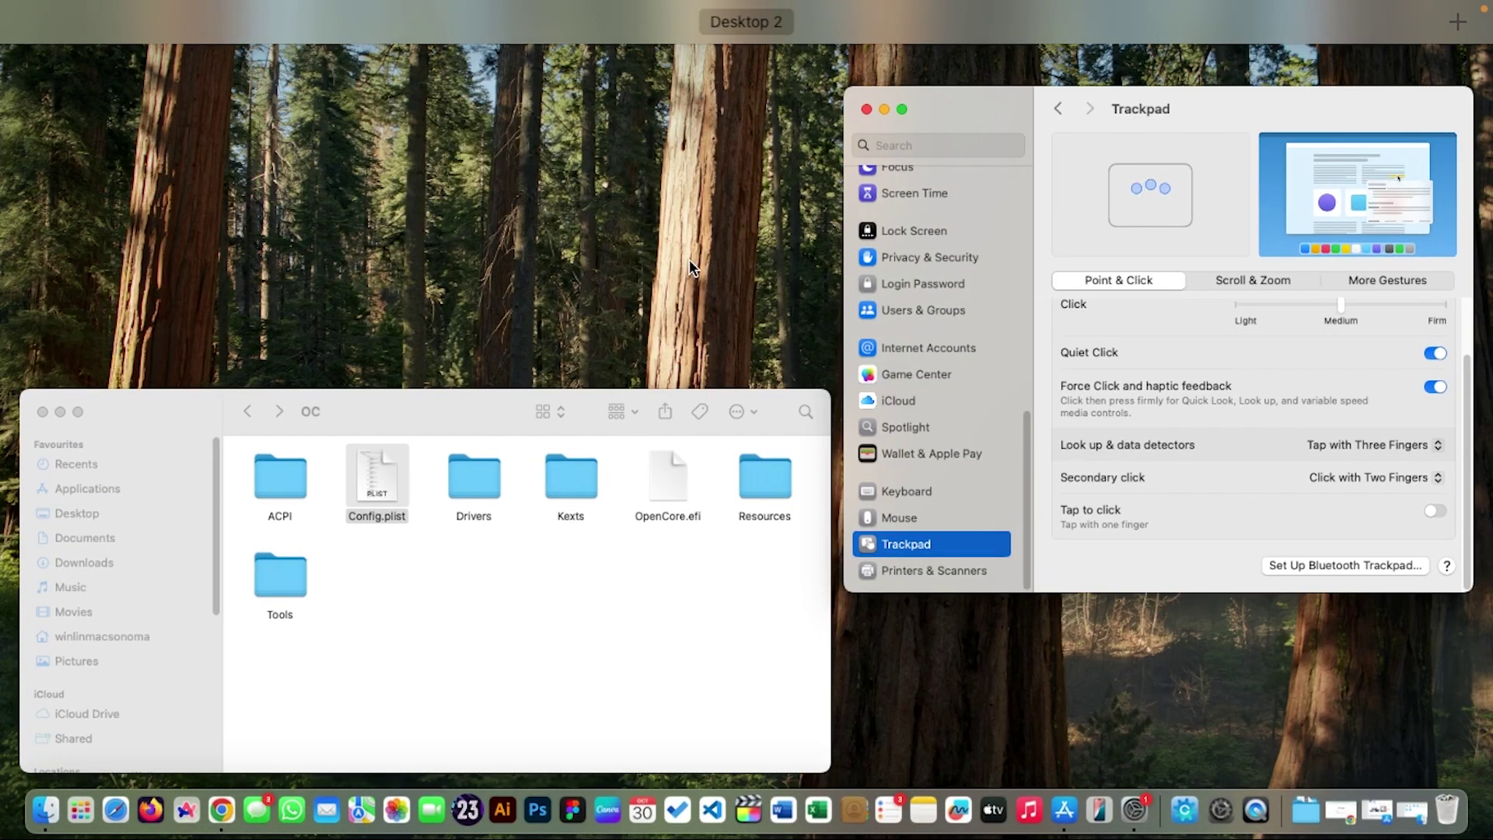
key("ctrl+Up")
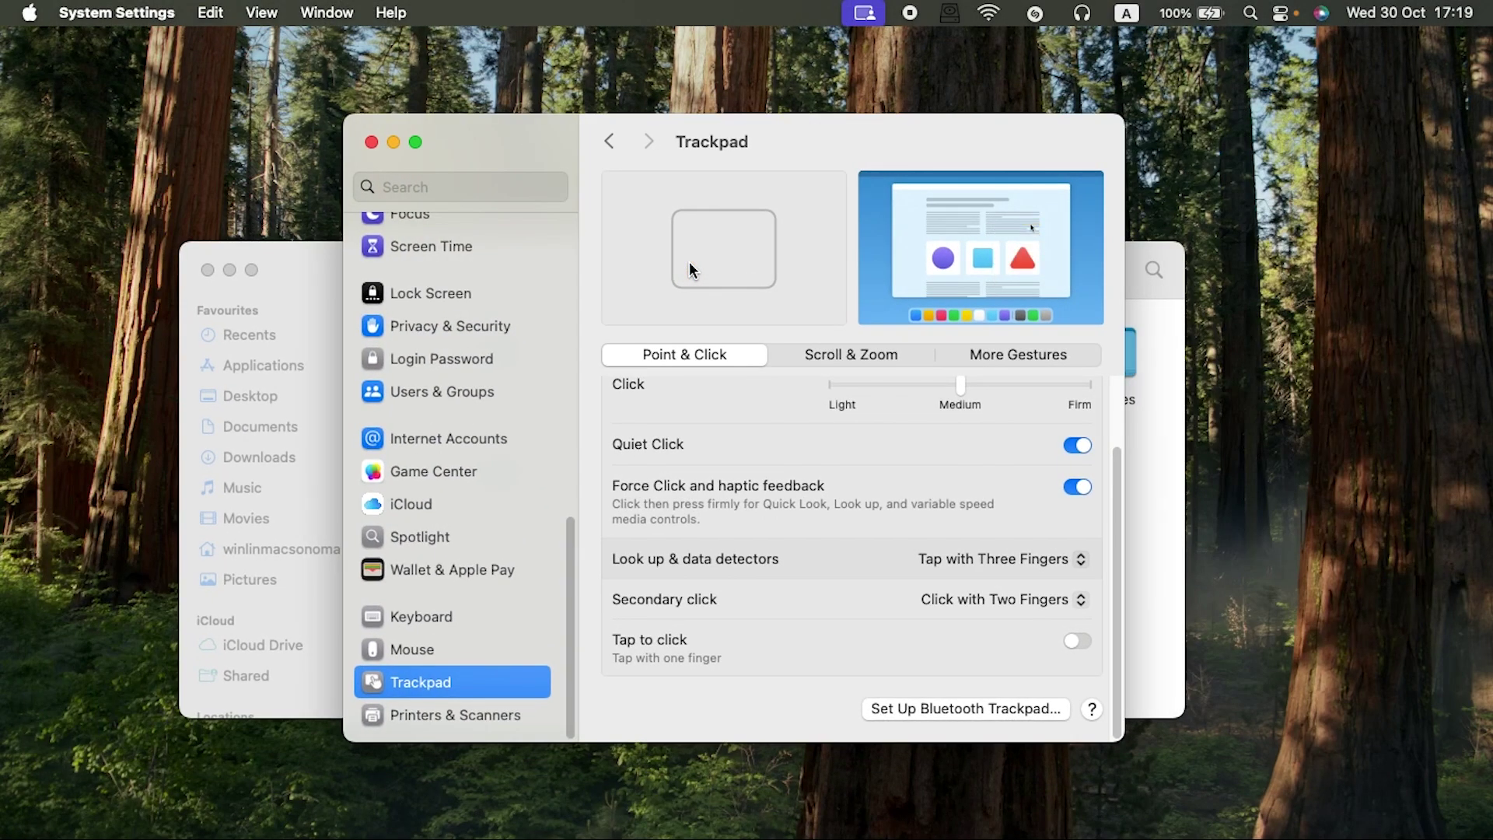
right_click(1214, 160)
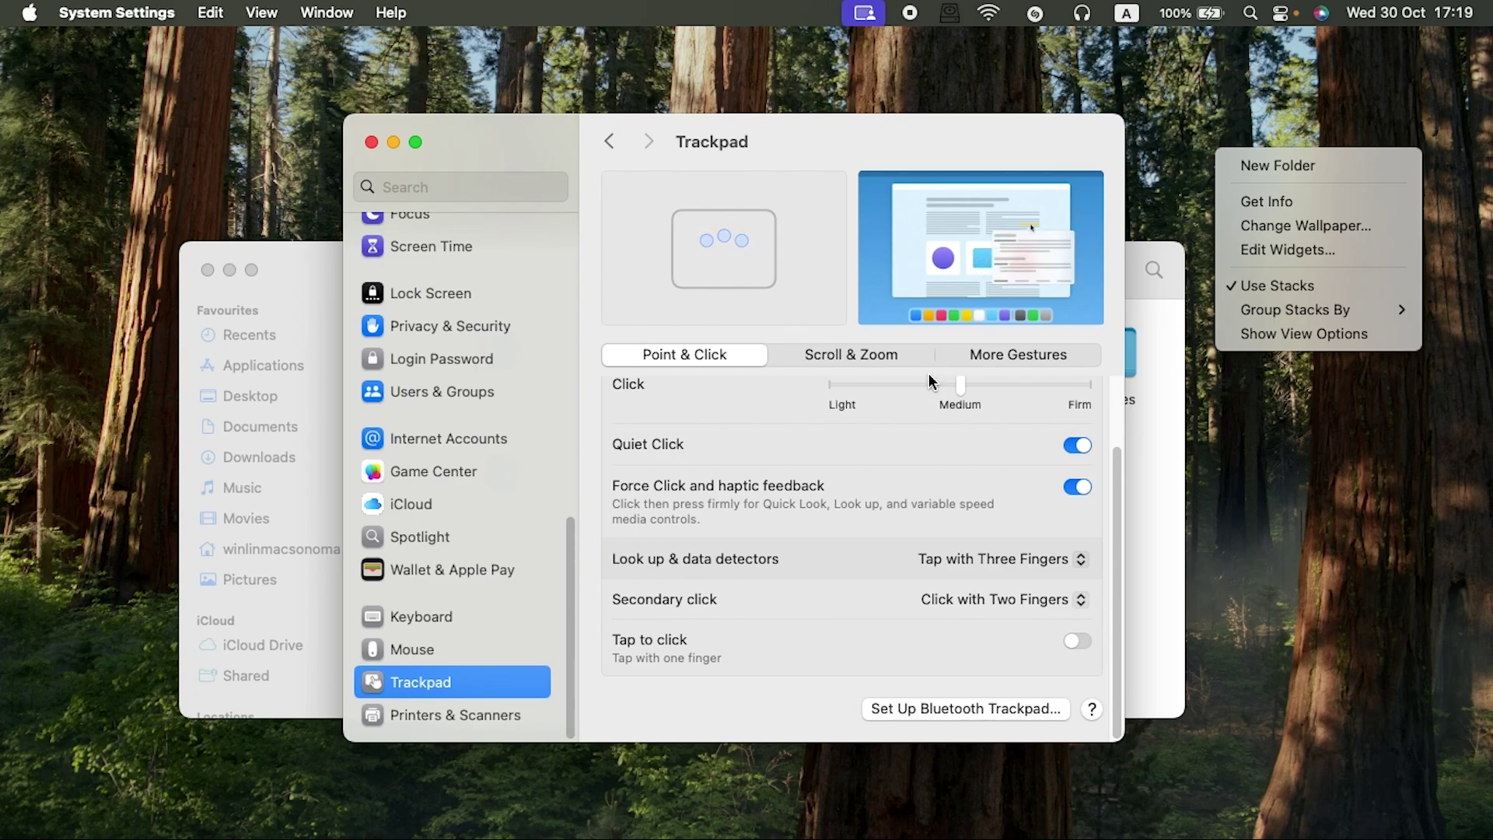
left_click(889, 349)
left_click(890, 348)
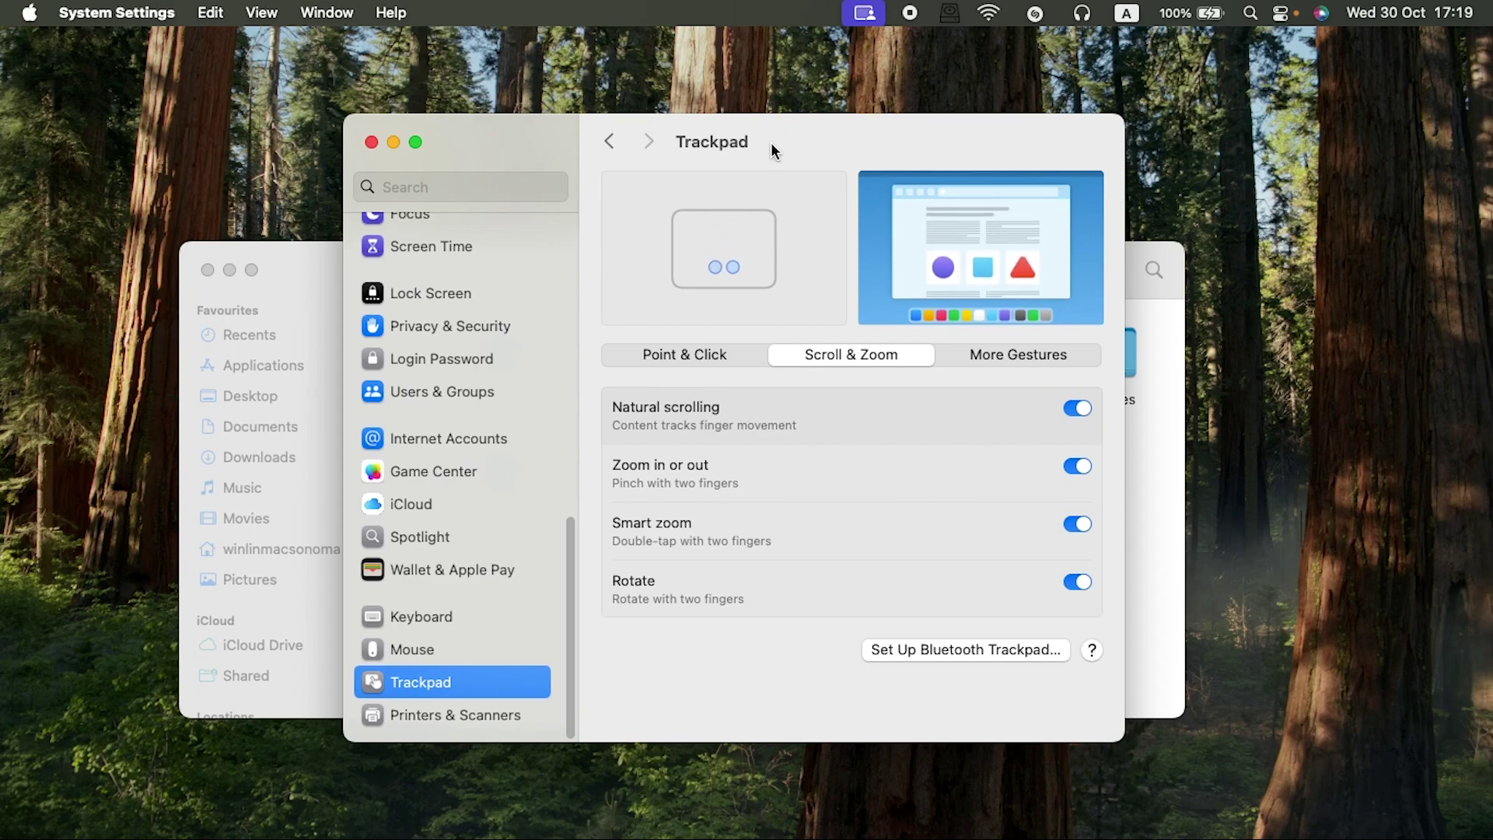
- Navigate back from Trackpad to the General pane with Cmd+[
key("super+bracketleft")
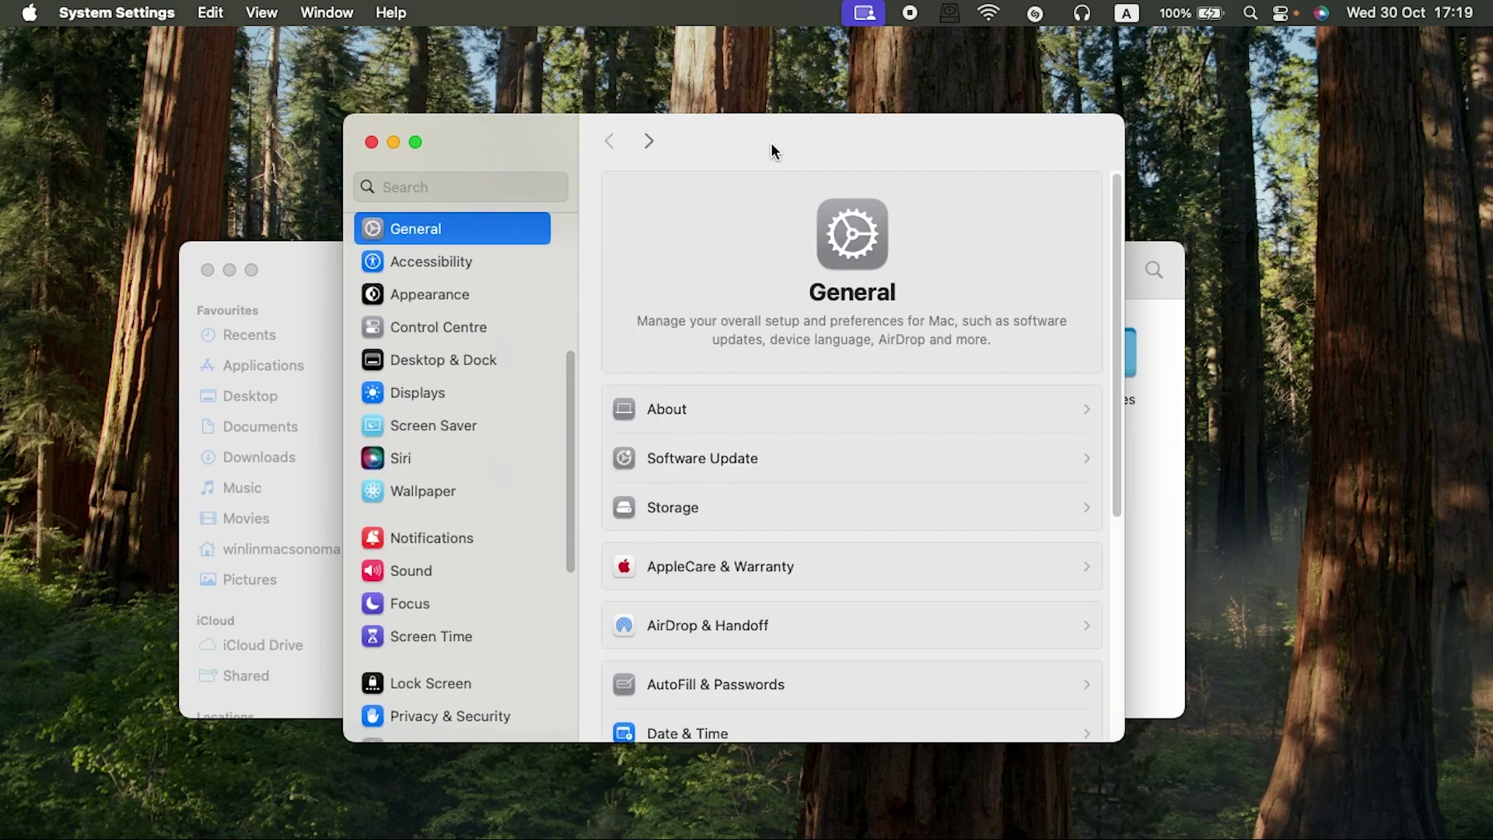